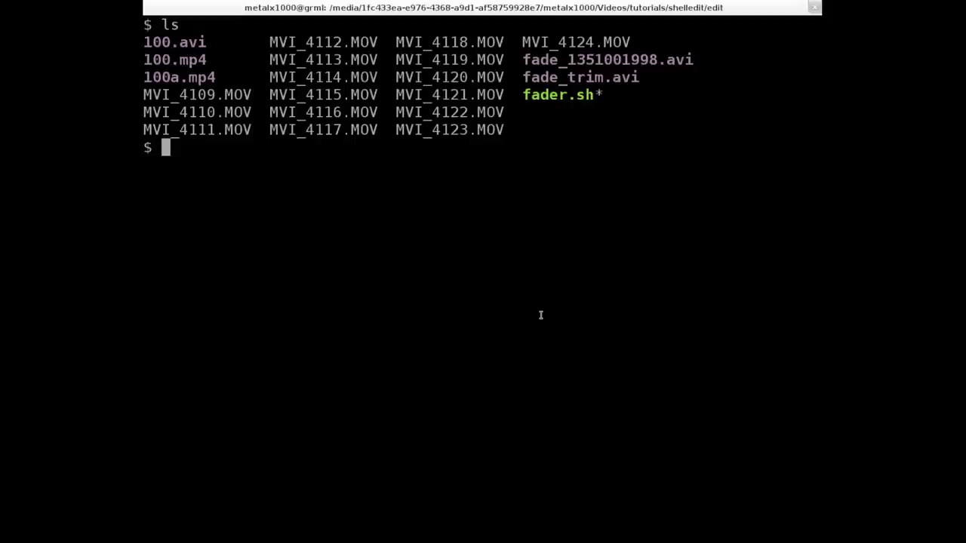
Step: Run melt -query "filters" to list all available MLT filters
text(melt )
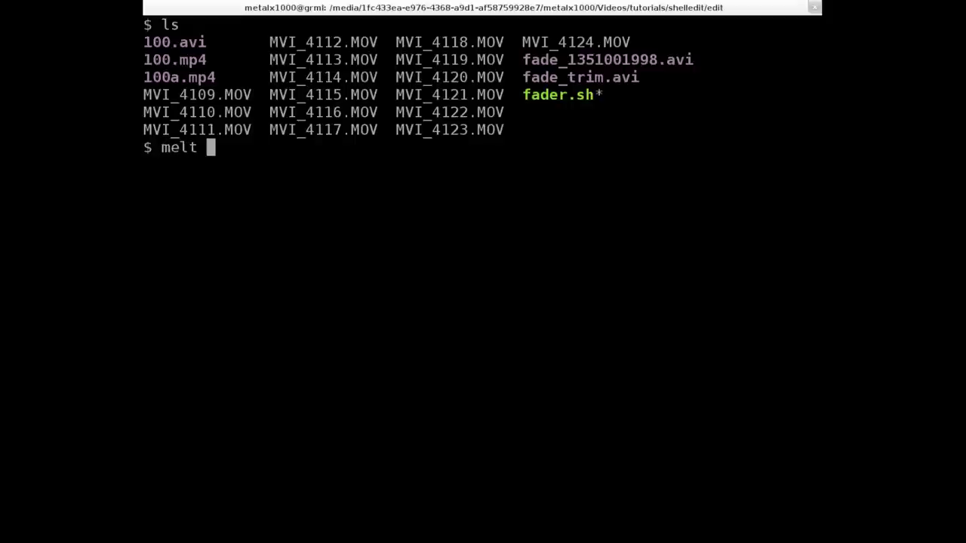
text(-query )
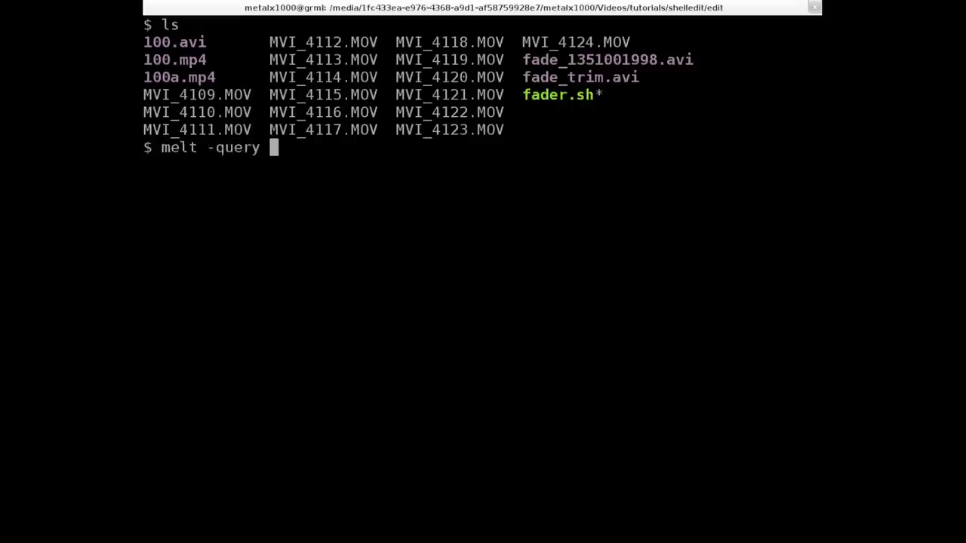
text("filte")
key(Left)
text(filte)
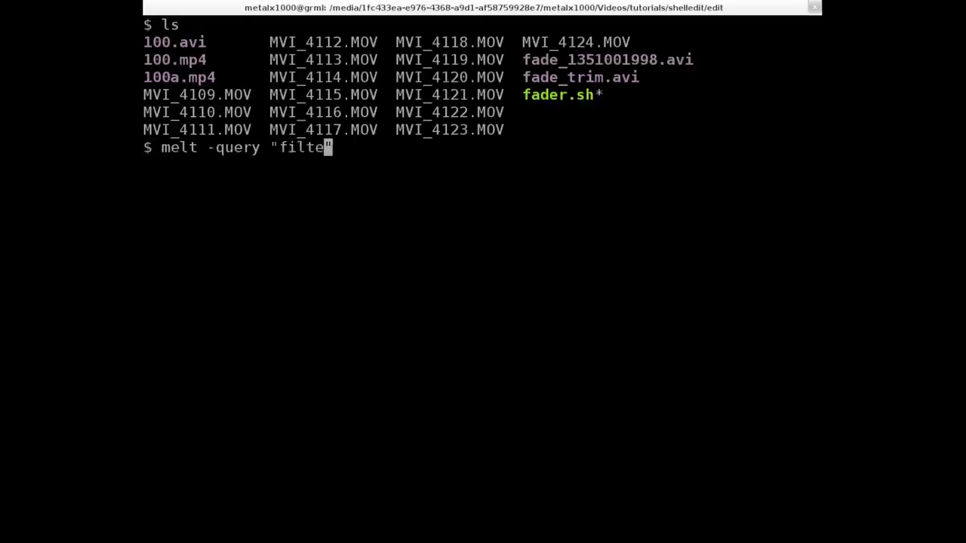
text(rs)
key(Return)
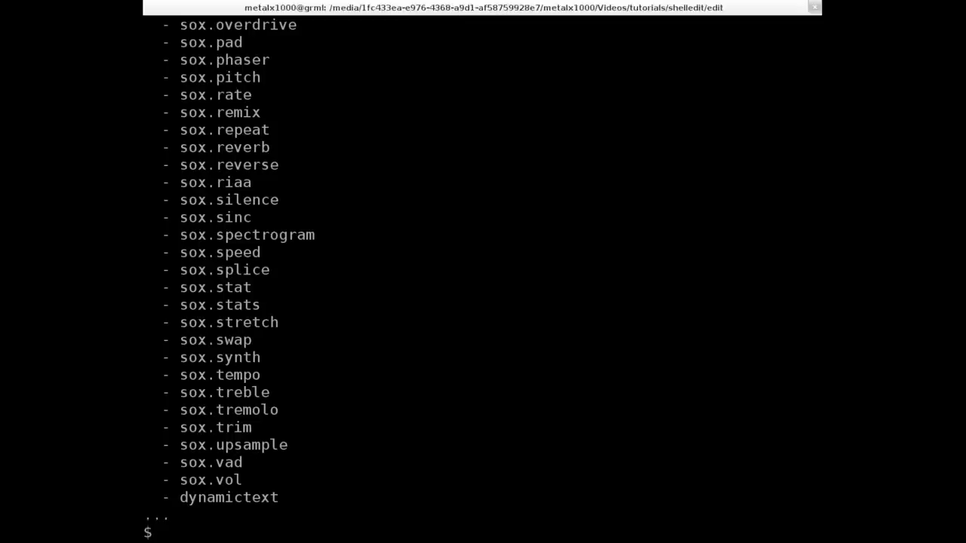
Step: Scroll up through the filter list and highlight greyscale and its alternate spelling grayscale
scroll(538, 345, up, 10)
scroll(537, 344, up, 20)
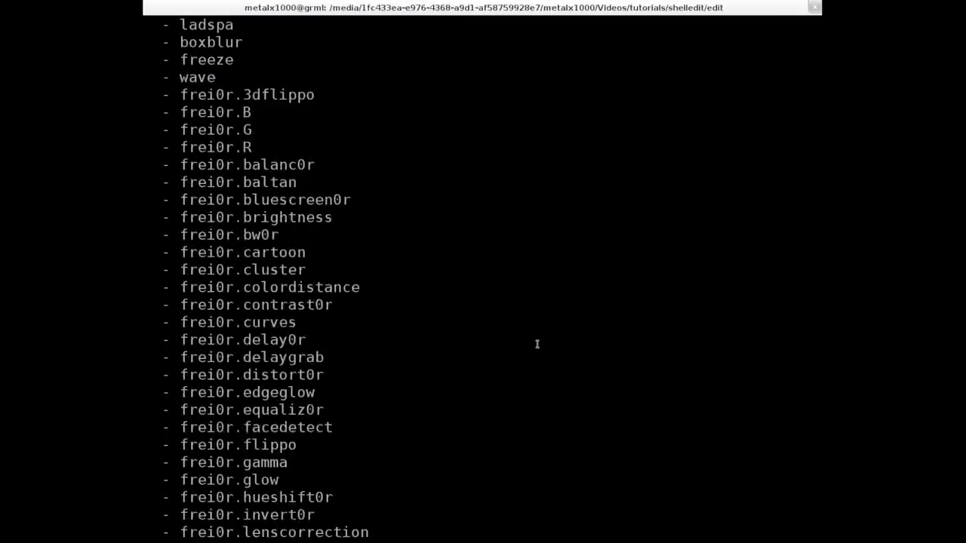
scroll(537, 344, up, 20)
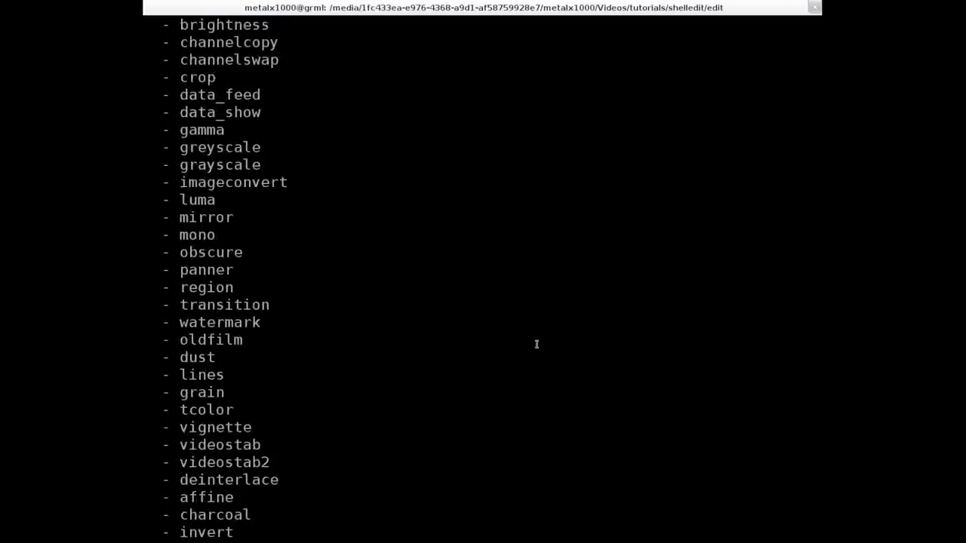
scroll(537, 344, up, 2)
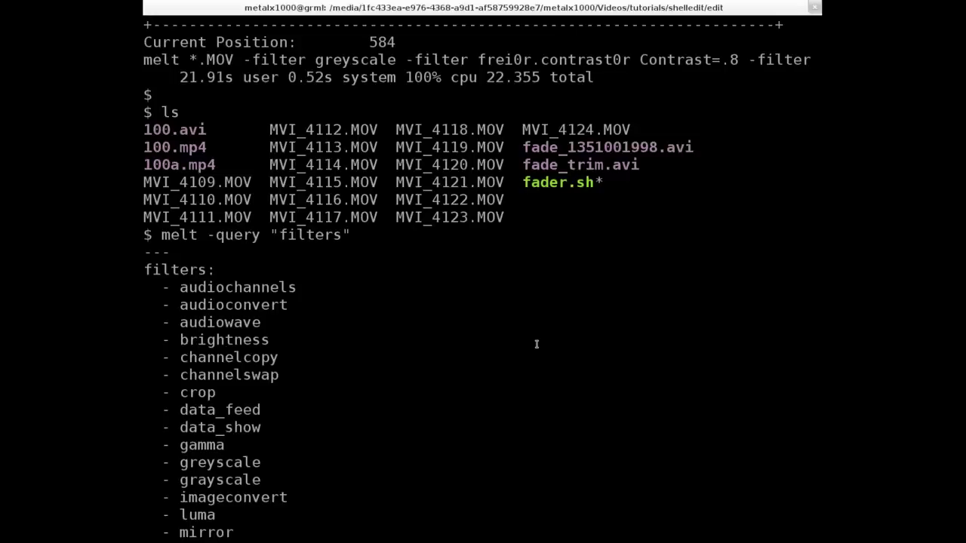
scroll(537, 345, down, 9)
scroll(536, 344, up, 3)
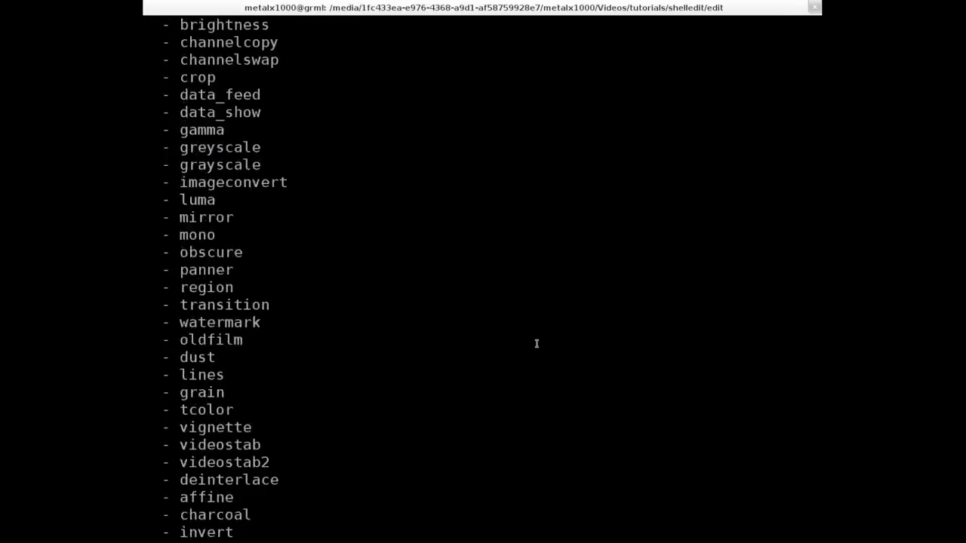
scroll(537, 344, up, 3)
scroll(537, 344, down, 1)
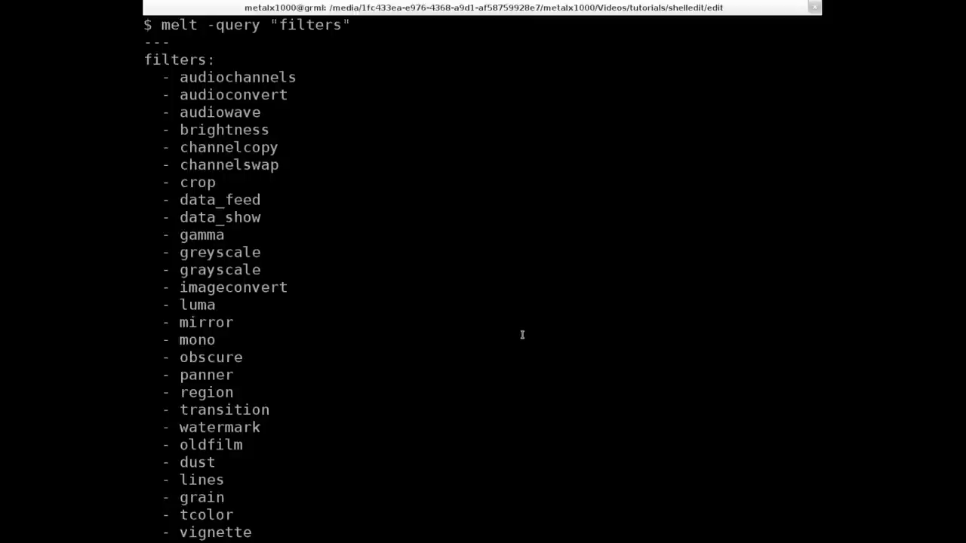
double_click(212, 254)
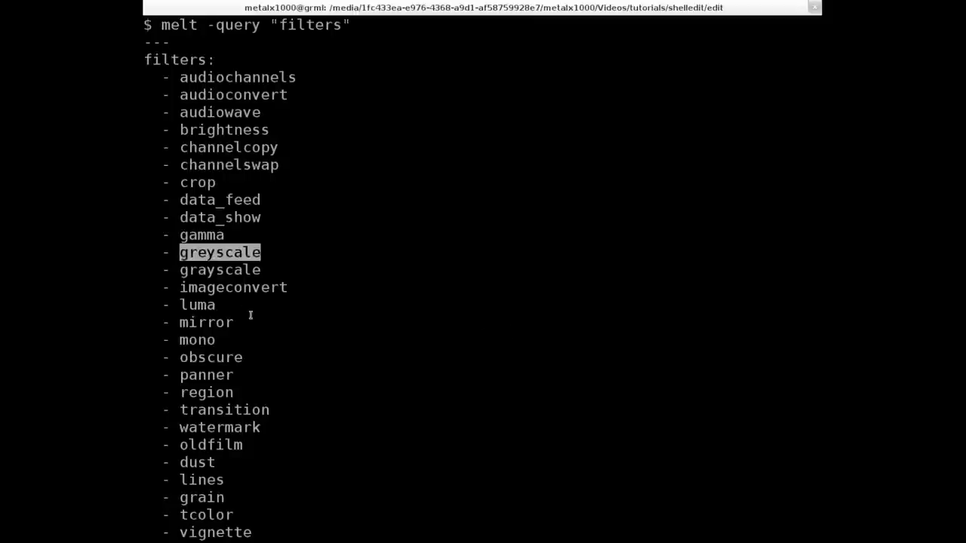
double_click(212, 271)
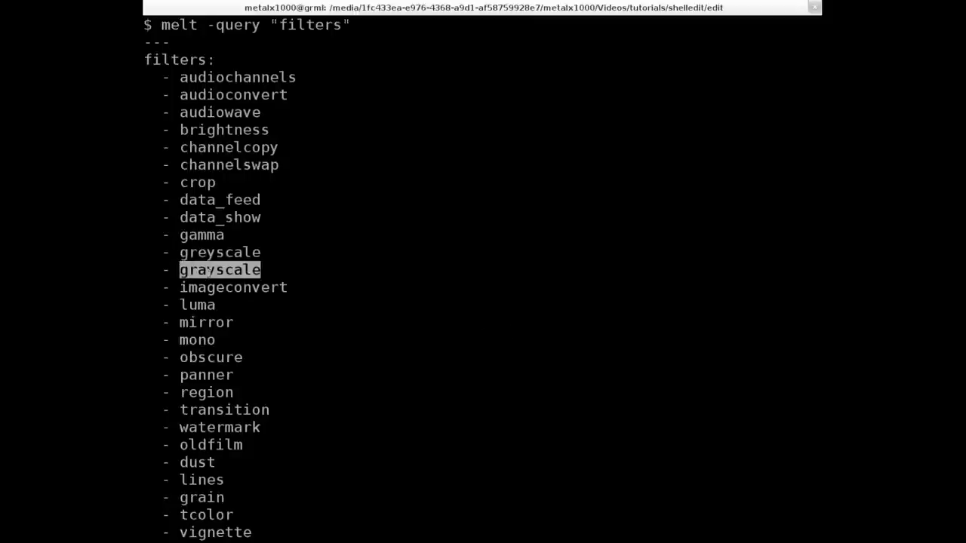
double_click(211, 254)
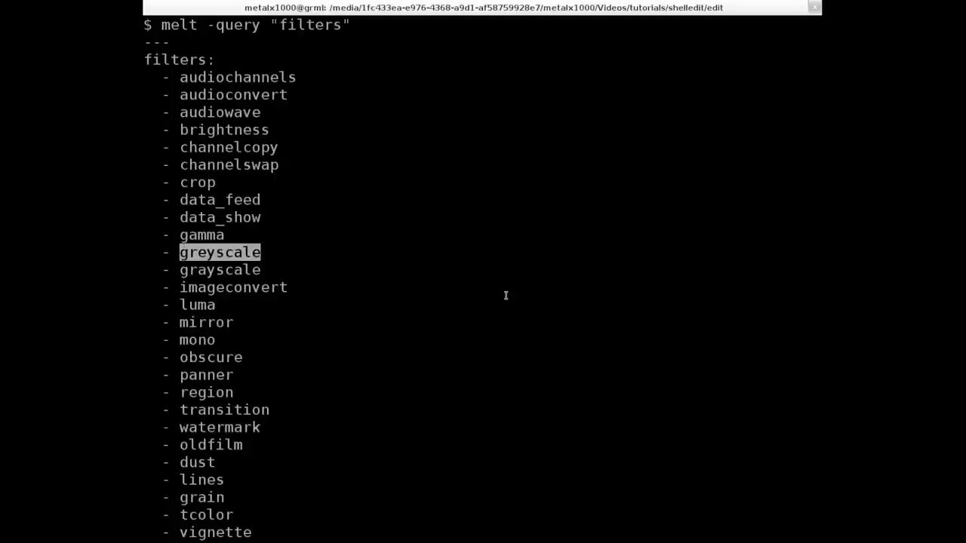
Step: Run melt *.MOV -filter greyscale to preview every MOV clip in black and white
key(Up)
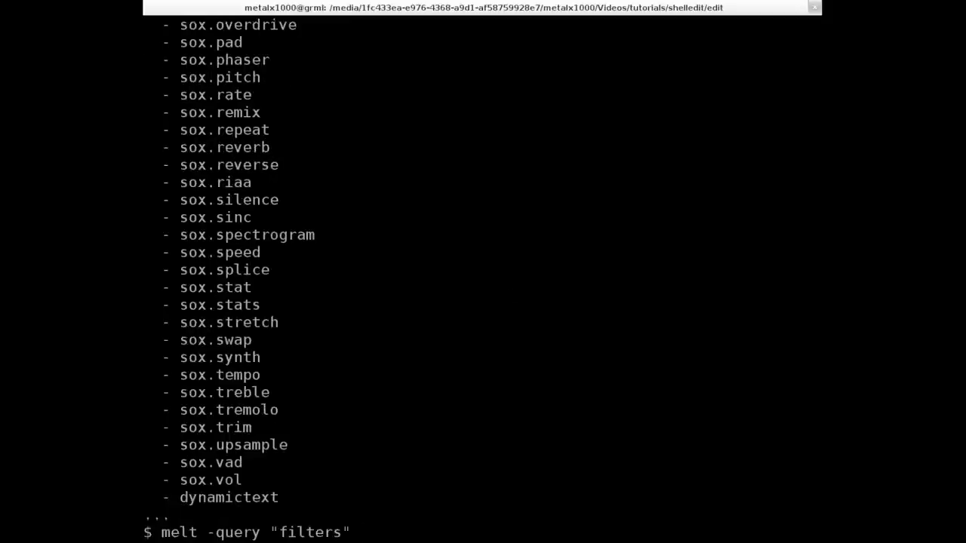
key(Down)
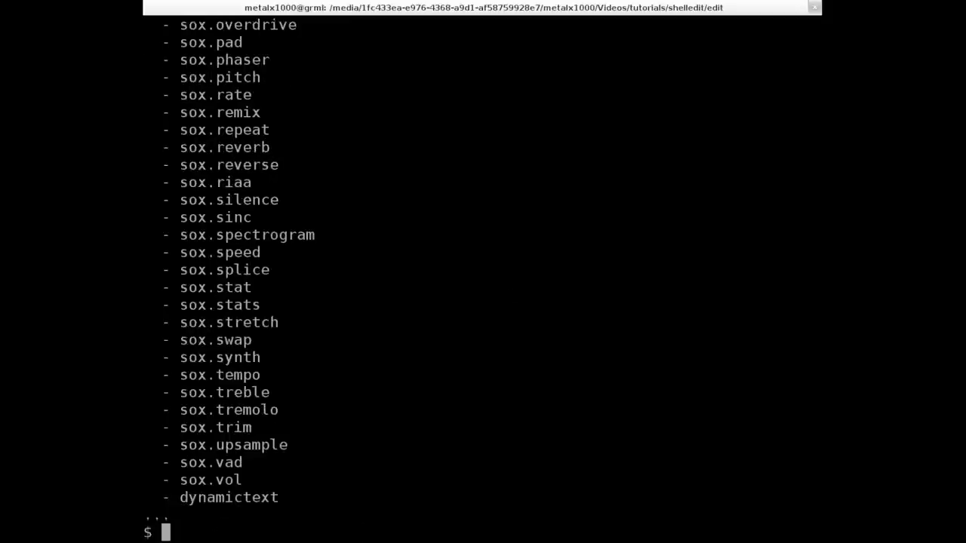
text(melt)
text( MVI_41)
key(BackSpace)
key(BackSpace)
key(BackSpace)
key(BackSpace)
key(BackSpace)
key(BackSpace)
text(*.MOV)
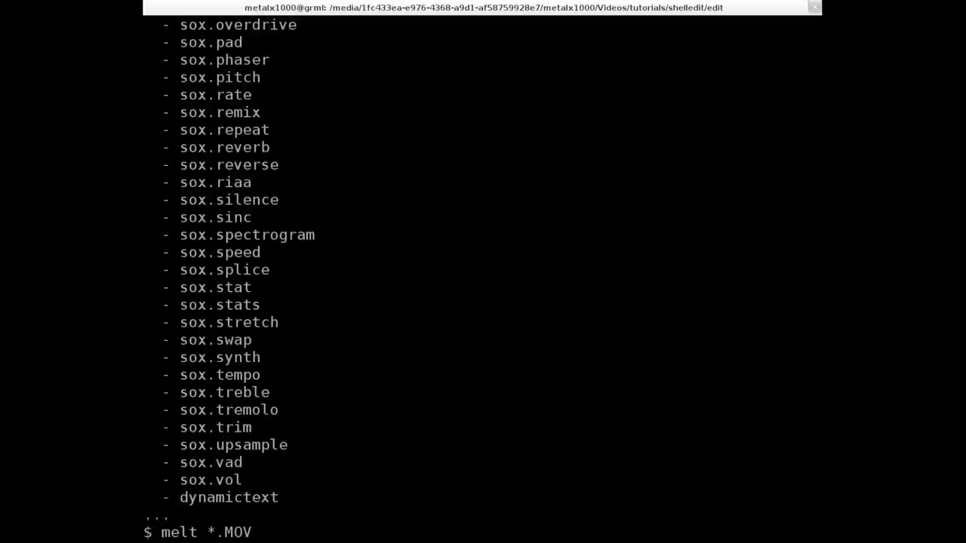
text(-filter greyscale)
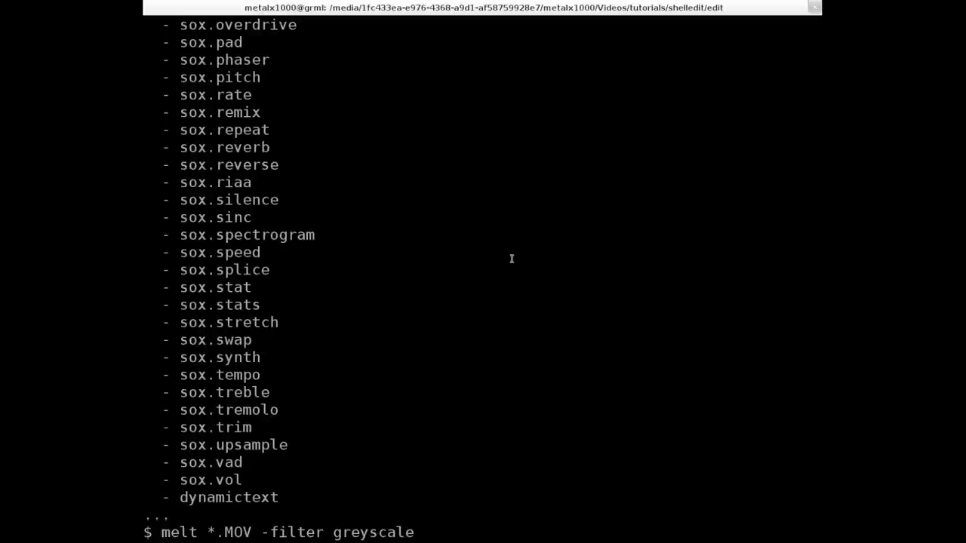
key(Return)
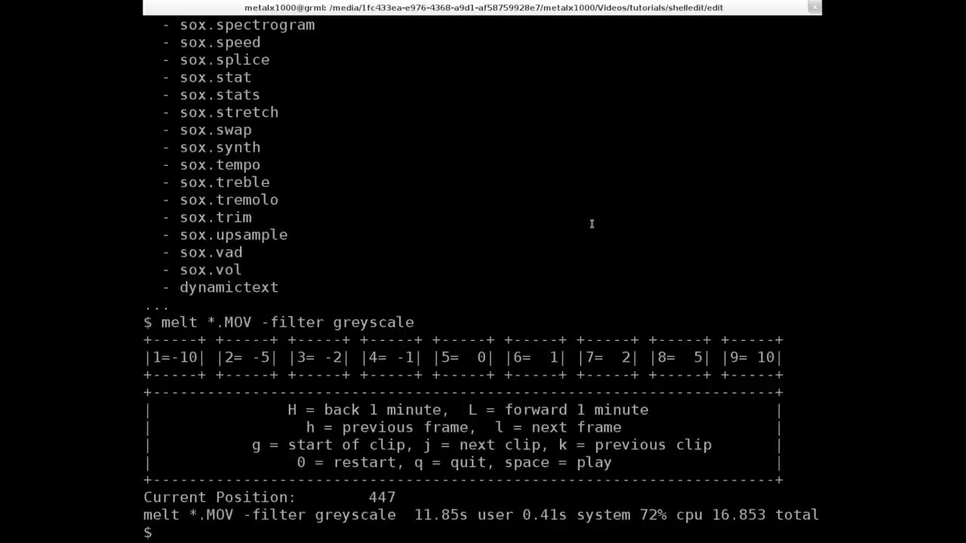
Step: Swap greyscale for vignette and rerun the preview as melt *.MOV -filter vignette
key(Up)
key(BackSpace)
key(BackSpace)
key(BackSpace)
key(BackSpace)
key(BackSpace)
key(BackSpace)
key(BackSpace)
key(BackSpace)
key(BackSpace)
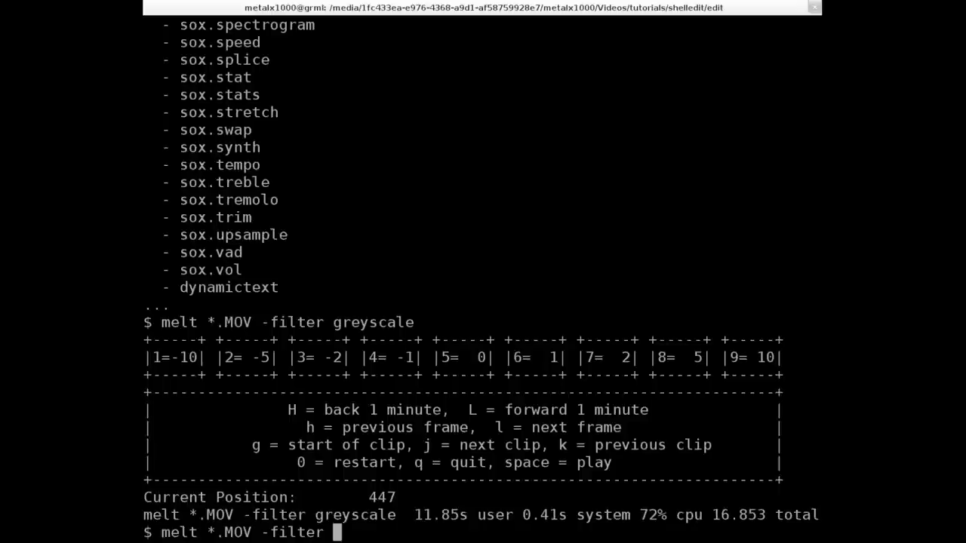
text(vignette)
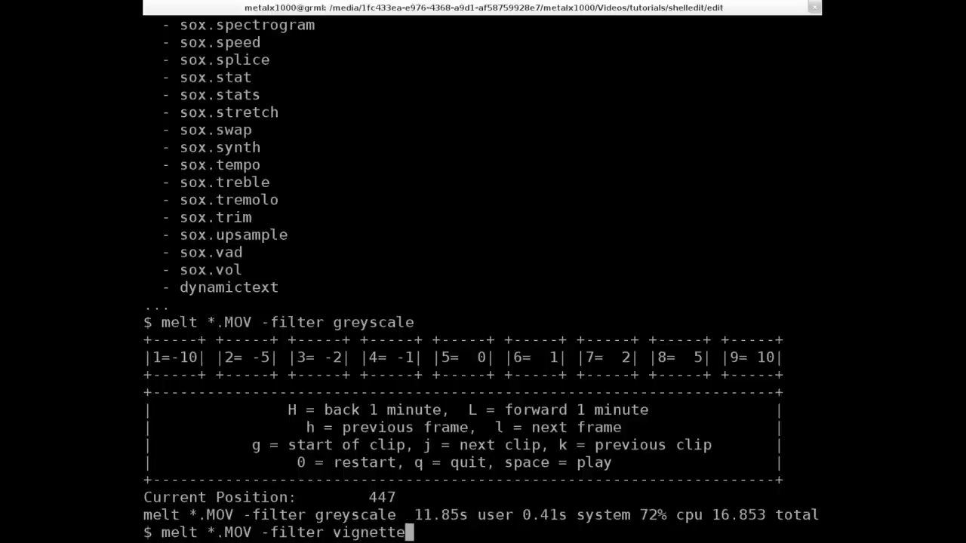
key(Return)
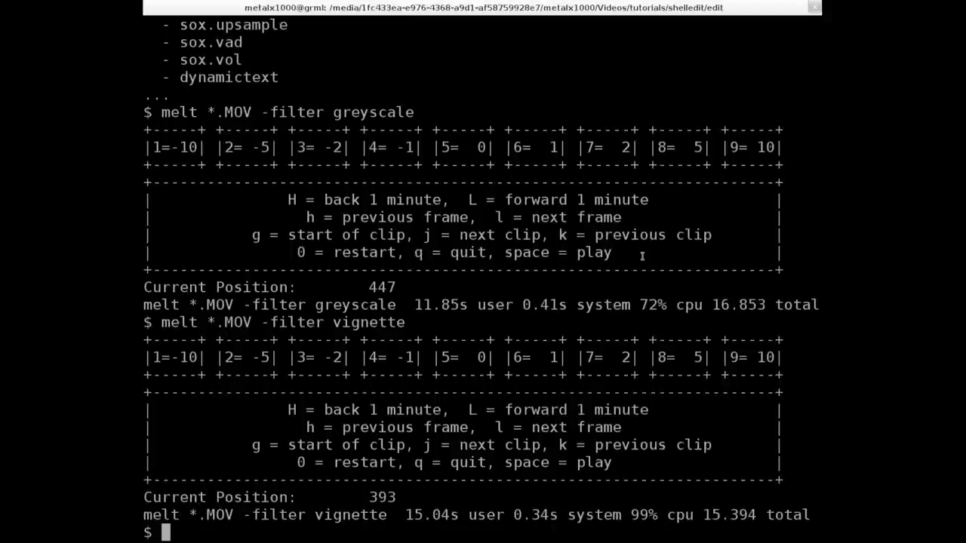
Step: Edit the recalled preview command into melt -query filter=vignette to show the vignette's parameters
key(Up)
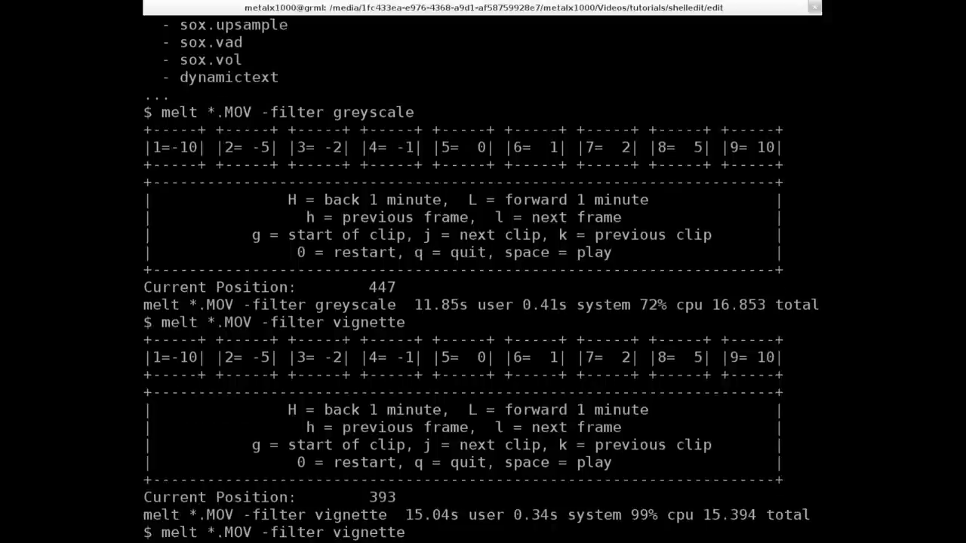
key(Left)
key(Left)
key(Left)
key(Left)
key(Left)
key(Left)
key(Left)
key(Left)
key(Left)
key(Left)
key(Left)
key(Left)
key(Left)
key(Left)
key(Left)
text(query)
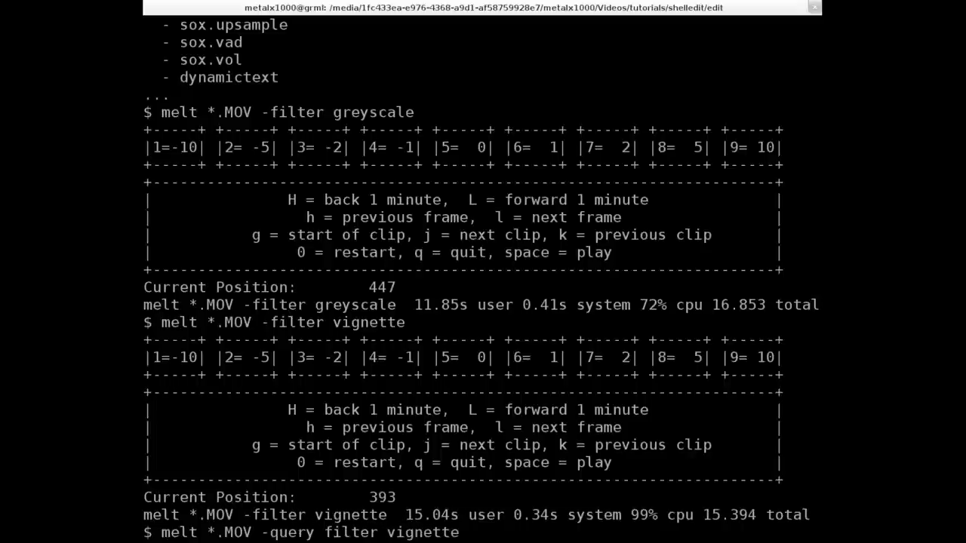
key(Right)
key(Right)
key(Right)
key(Right)
key(Right)
key(Right)
key(Delete)
text(=)
key(Left)
key(Left)
key(Left)
key(Left)
key(Left)
key(Left)
key(Left)
key(Left)
key(Left)
key(Left)
key(Left)
key(Left)
key(Left)
key(Left)
key(BackSpace)
key(BackSpace)
key(BackSpace)
key(BackSpace)
key(BackSpace)
key(BackSpace)
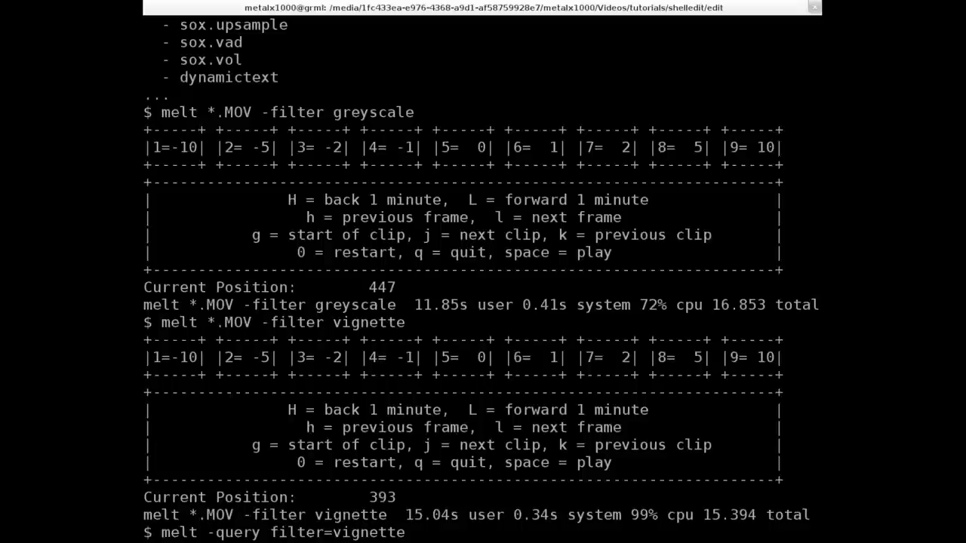
key(Return)
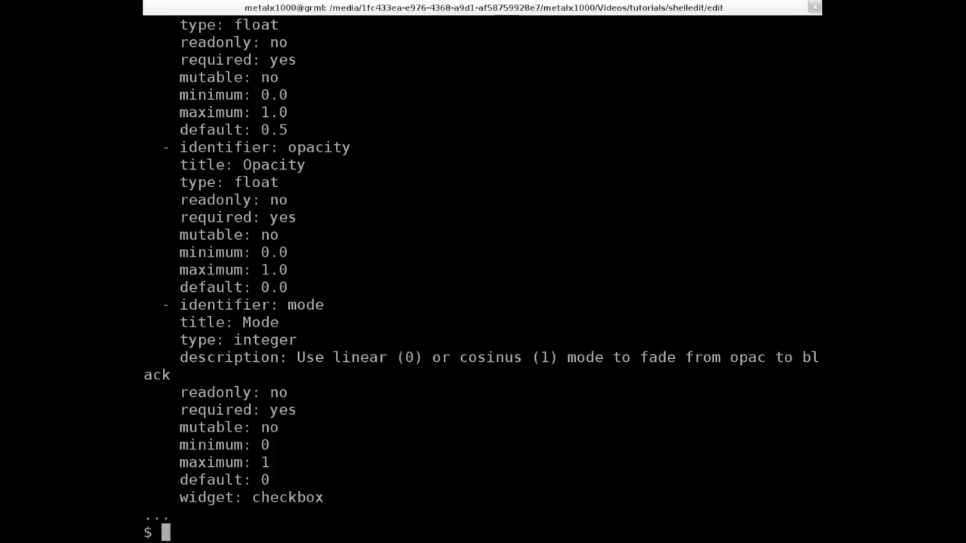
scroll(535, 378, up, 9)
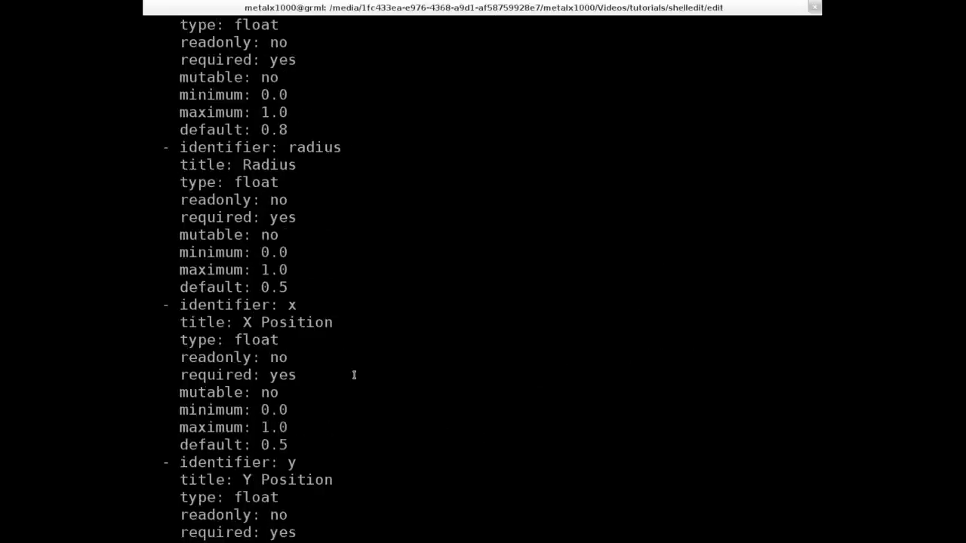
scroll(354, 375, up, 4)
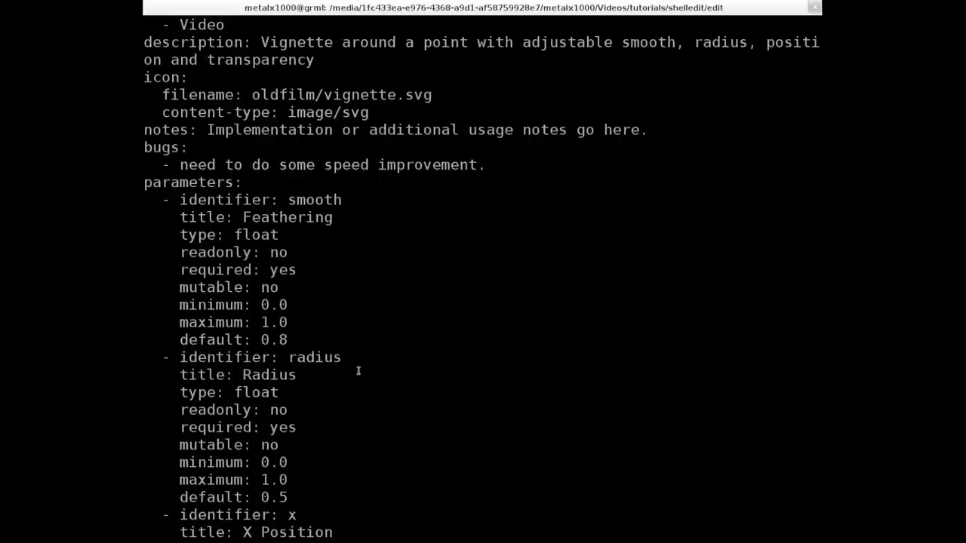
double_click(164, 199)
drag(163, 200, 273, 201)
double_click(309, 200)
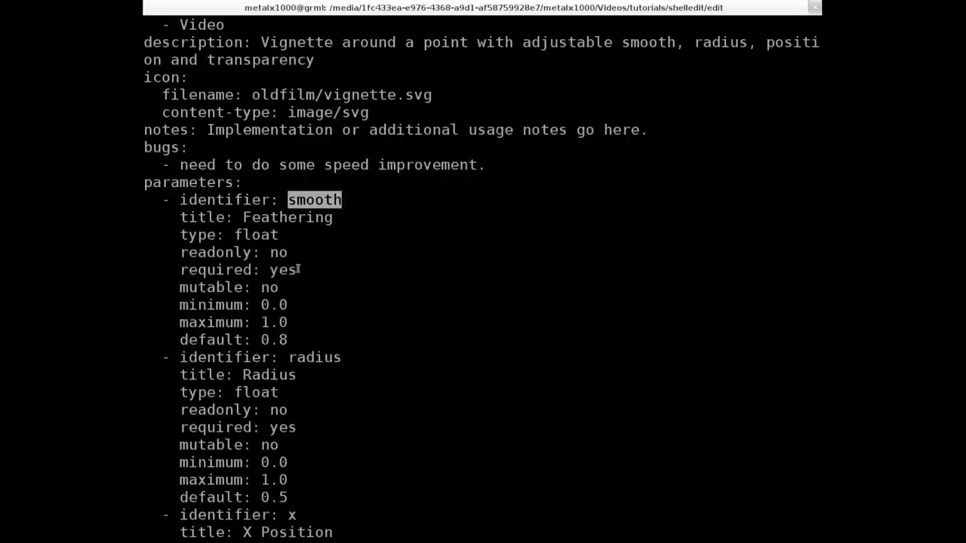
double_click(284, 217)
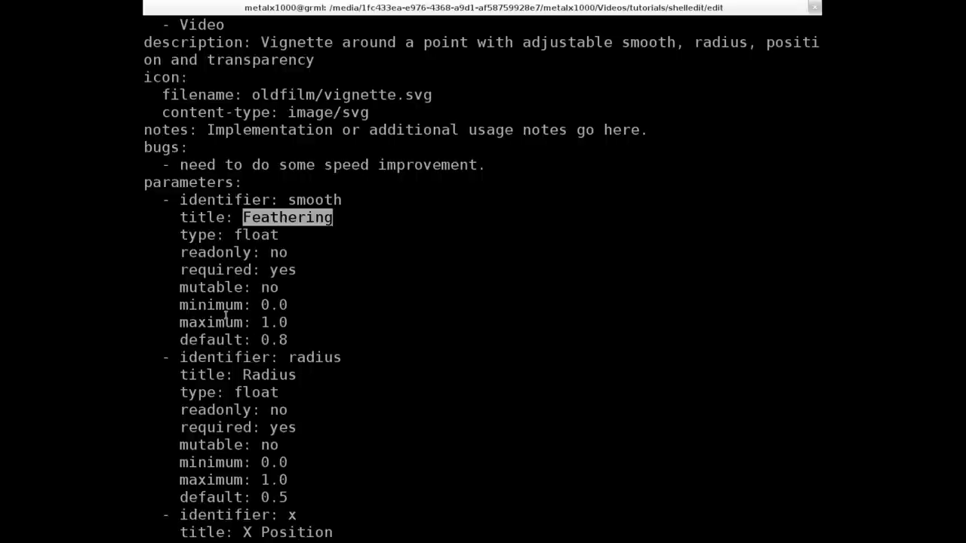
drag(180, 305, 248, 305)
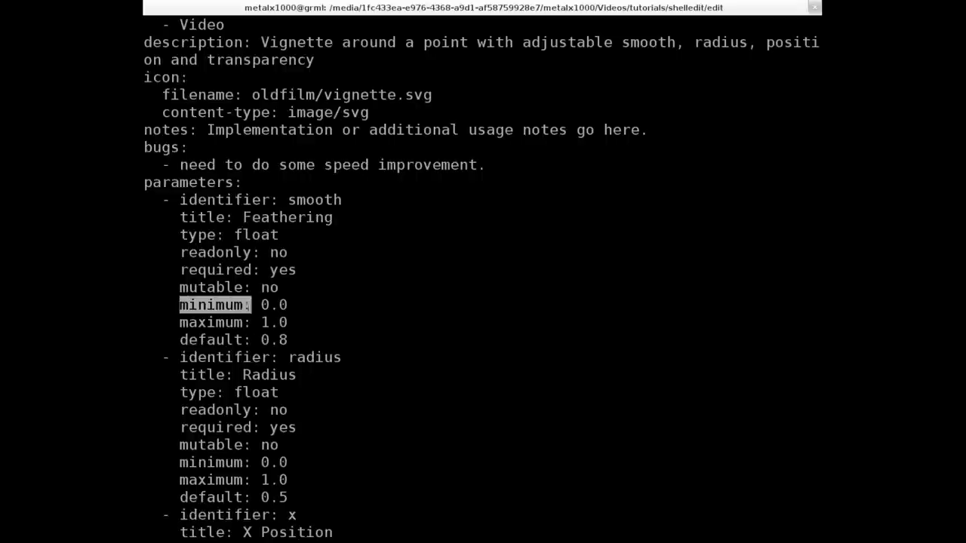
drag(180, 323, 243, 323)
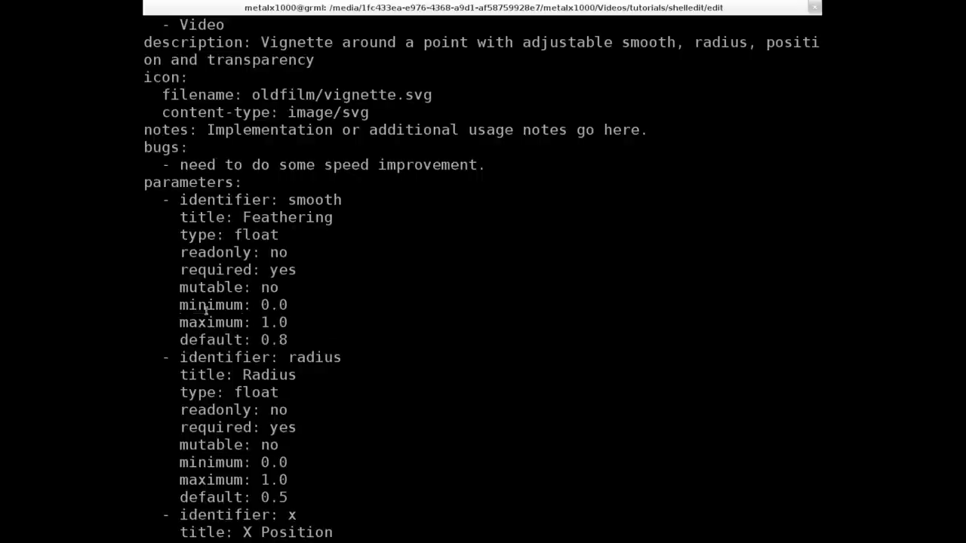
double_click(206, 309)
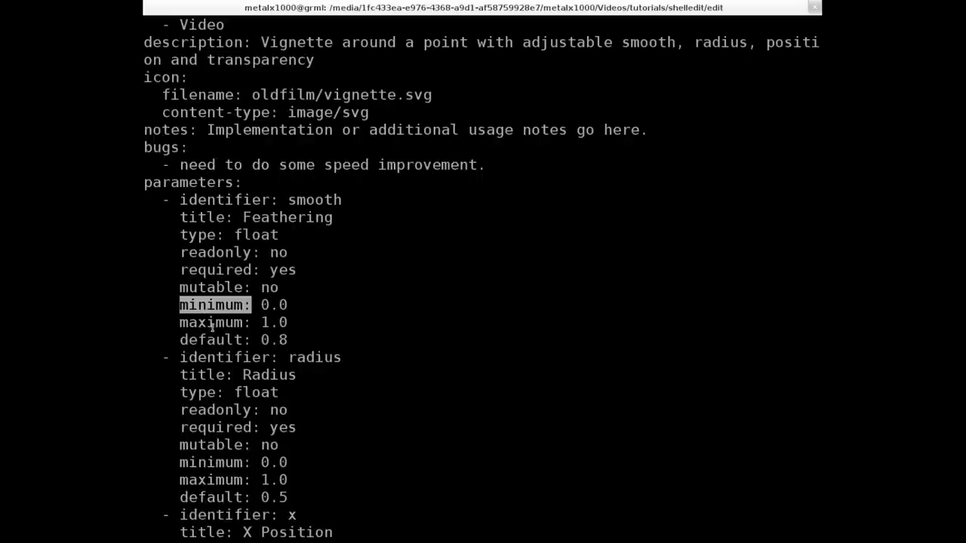
double_click(212, 323)
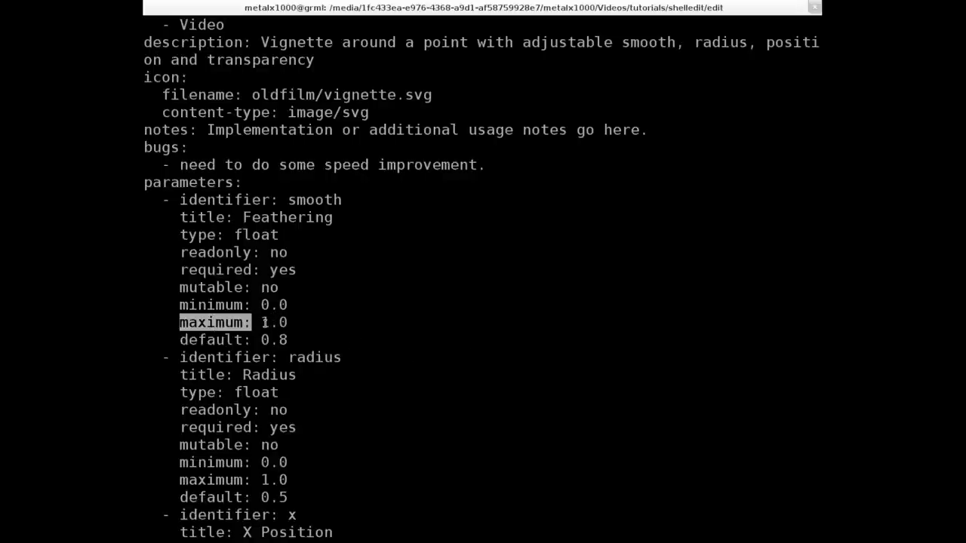
drag(262, 323, 278, 324)
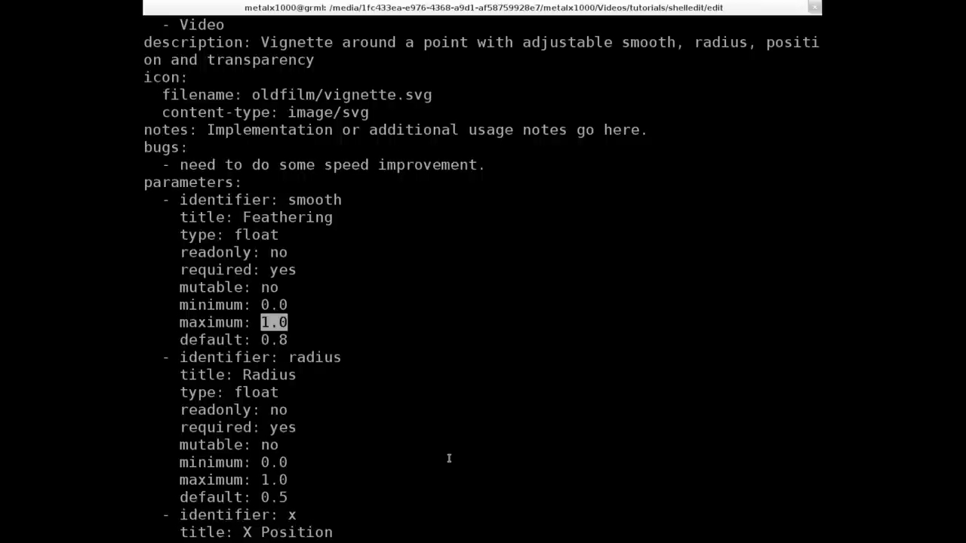
scroll(537, 425, down, 4)
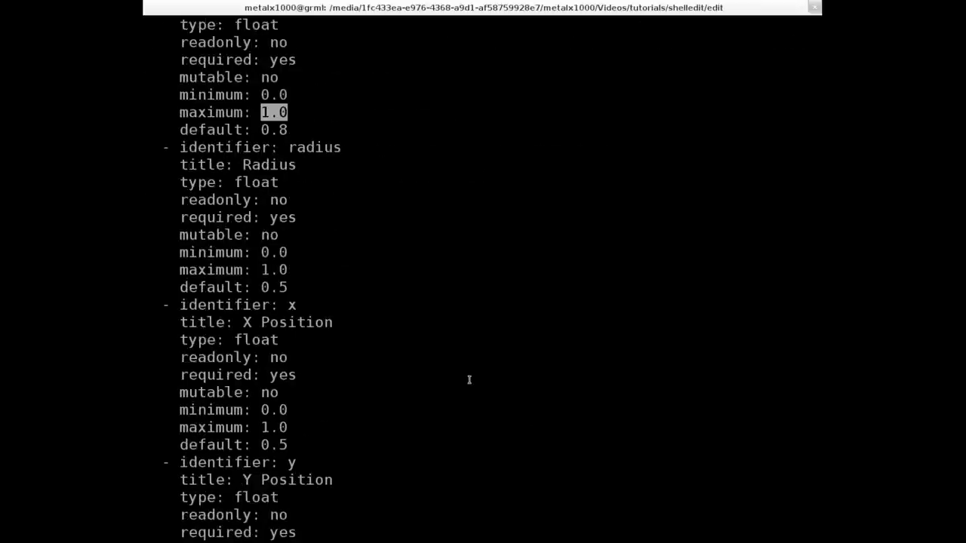
scroll(469, 379, up, 2)
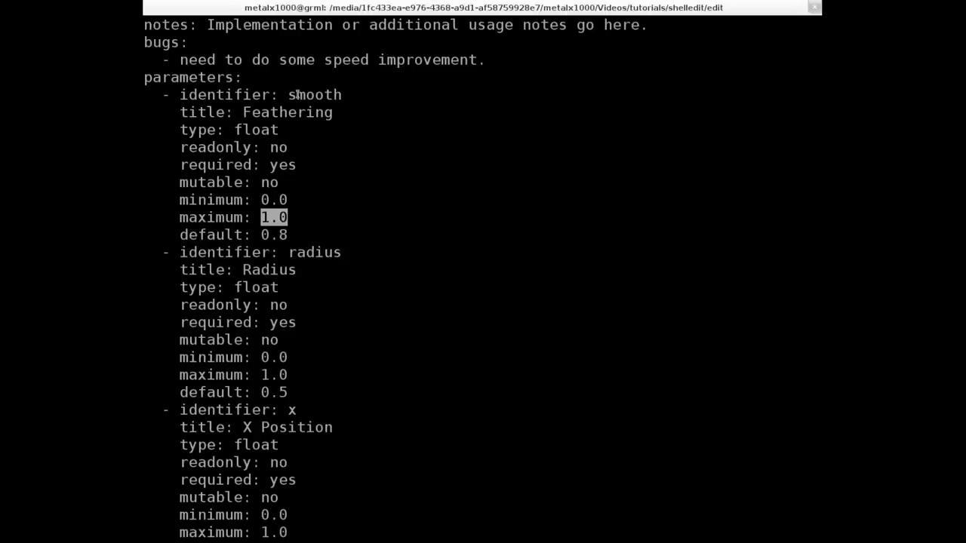
drag(291, 95, 819, 95)
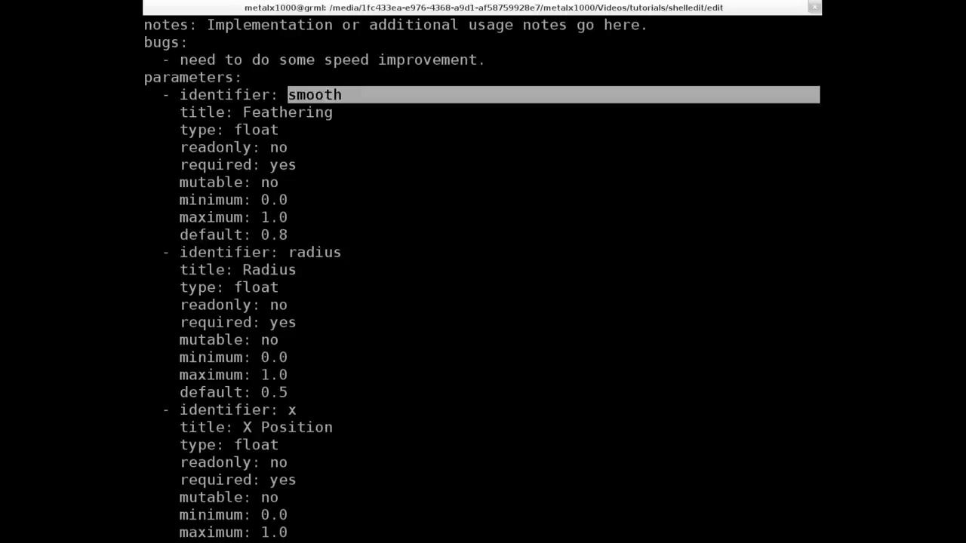
click(427, 223)
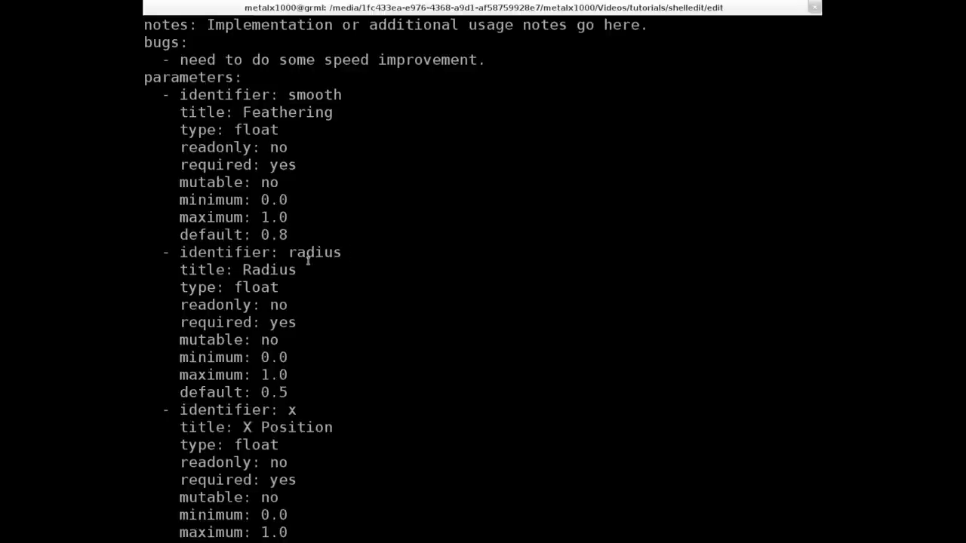
double_click(266, 271)
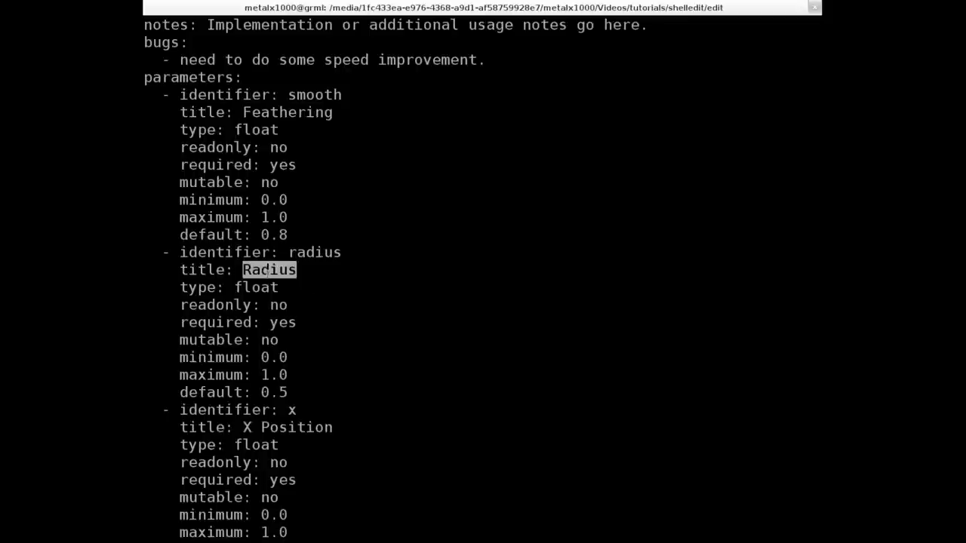
Step: Rerun melt *.MOV -filter vignette on a cleared screen, then close the player
double_click(312, 253)
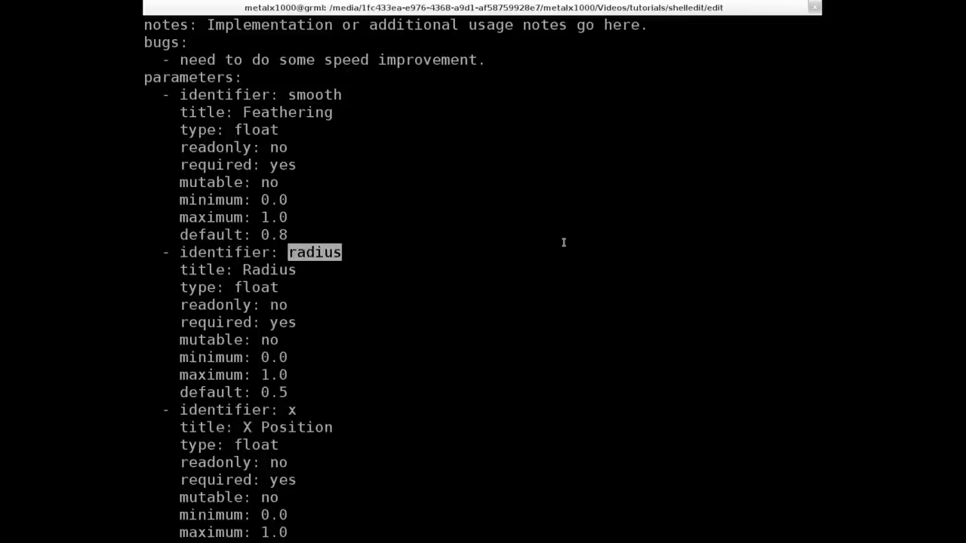
key(Up)
key(Up)
key(Up)
key(Down)
key(ctrl+l)
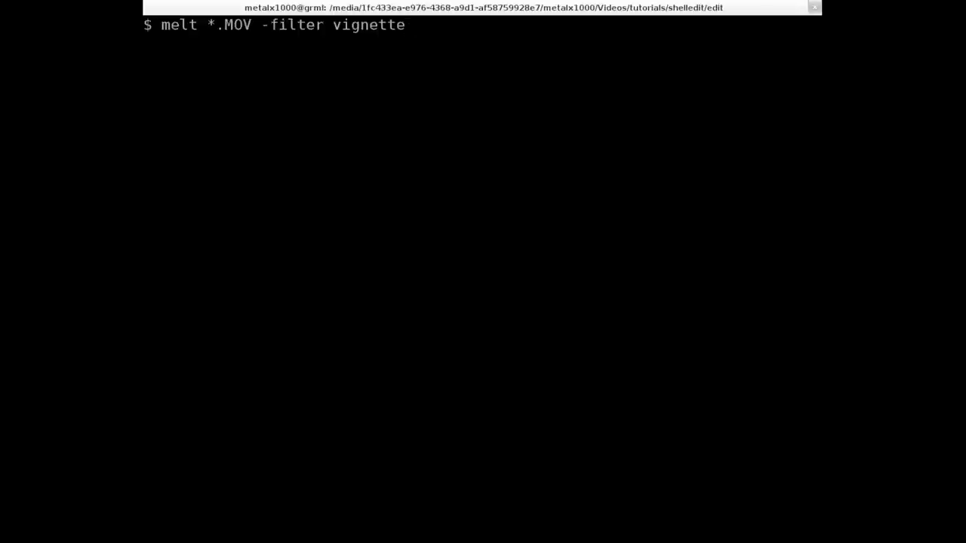
key(Return)
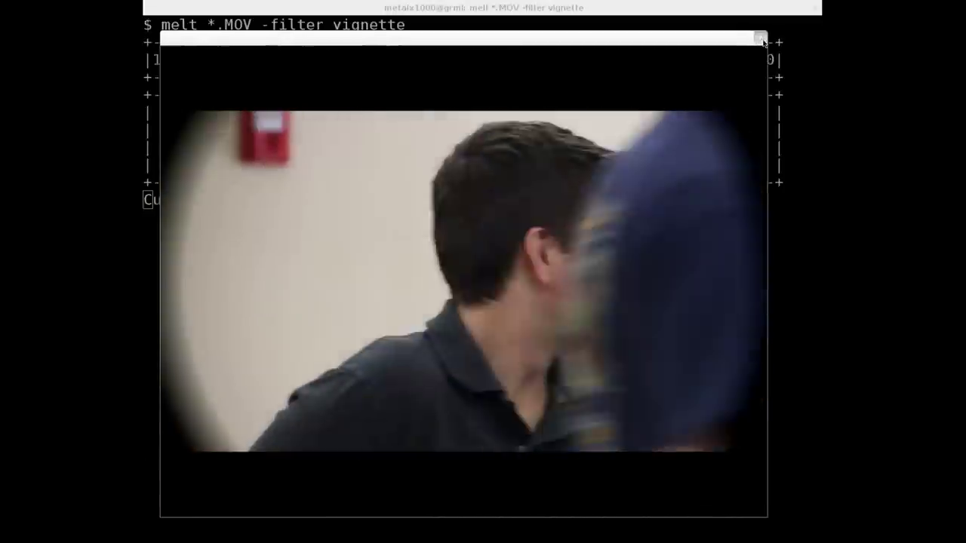
click(759, 37)
Step: Preview the clips with the vignette filter at radius=0.2
key(Up)
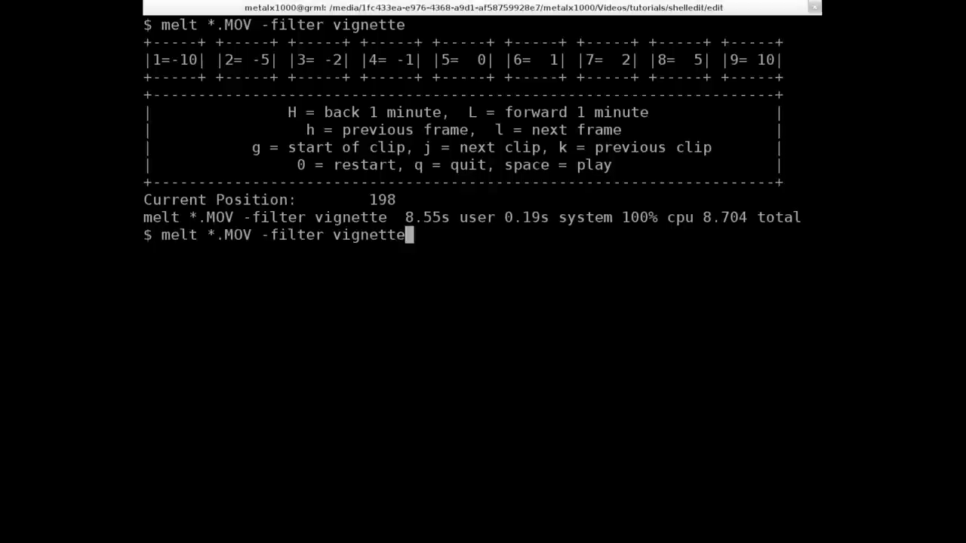
text(radius)
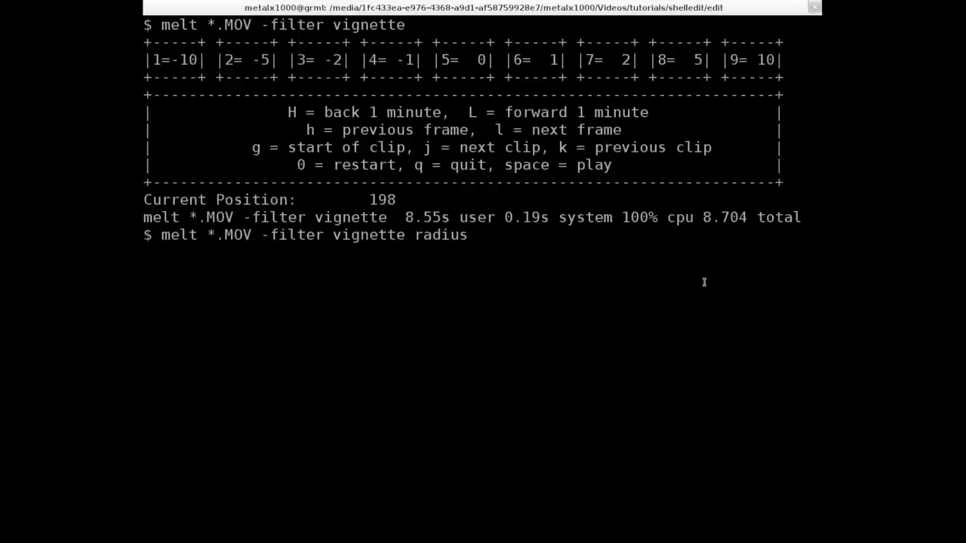
text(=)
scroll(431, 301, up, 4)
scroll(432, 300, up, 14)
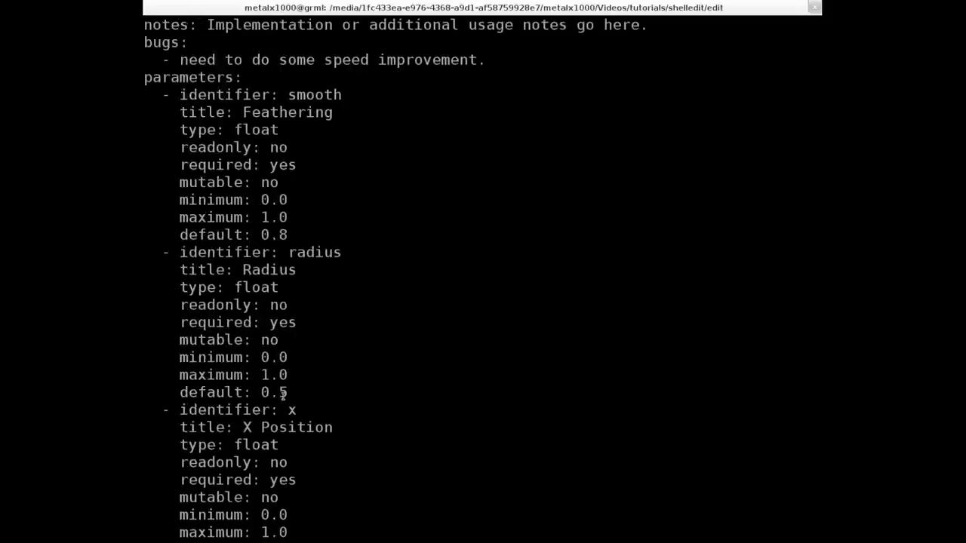
scroll(648, 348, down, 20)
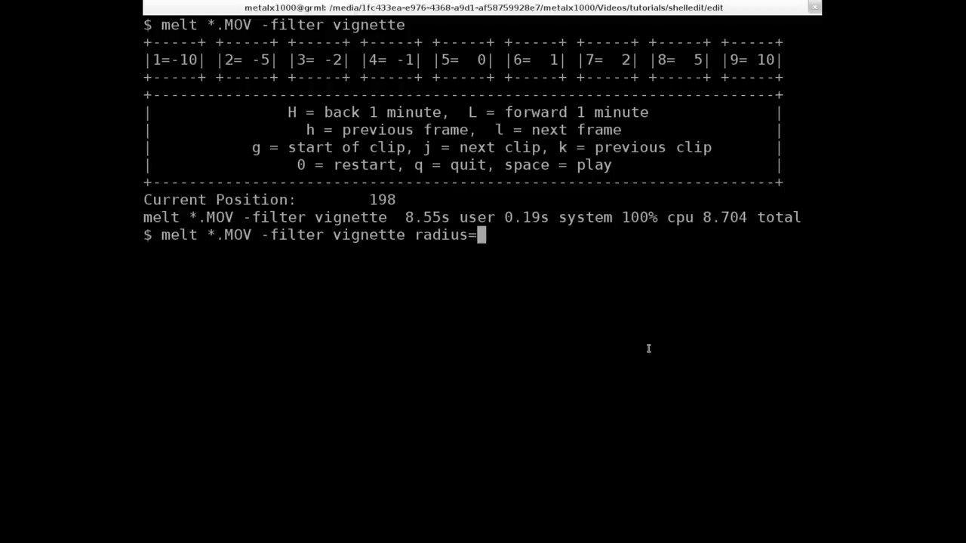
text(0.2)
key(Return)
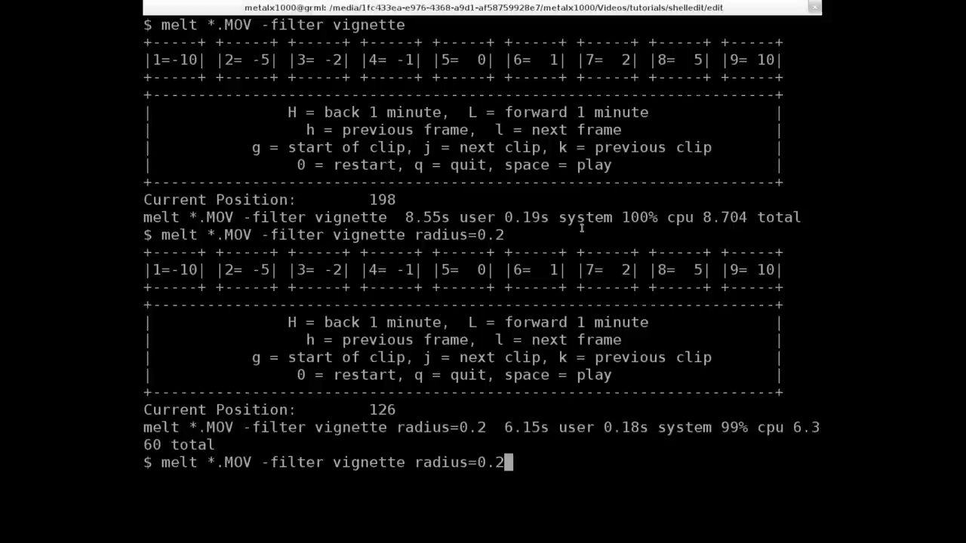
Step: Rerun the vignette preview with radius 1, then with radius .55
key(BackSpace)
key(BackSpace)
key(BackSpace)
text(1)
key(Return)
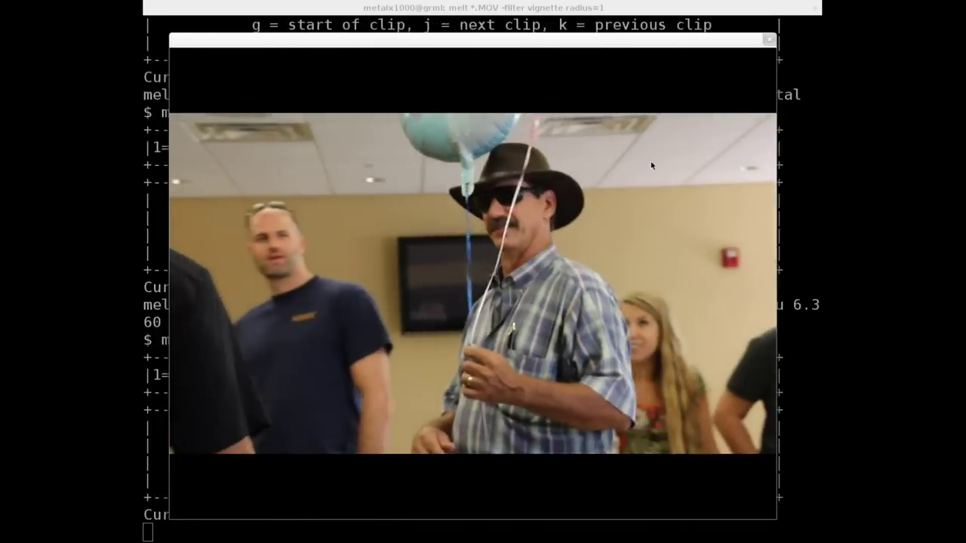
key(q)
key(Up)
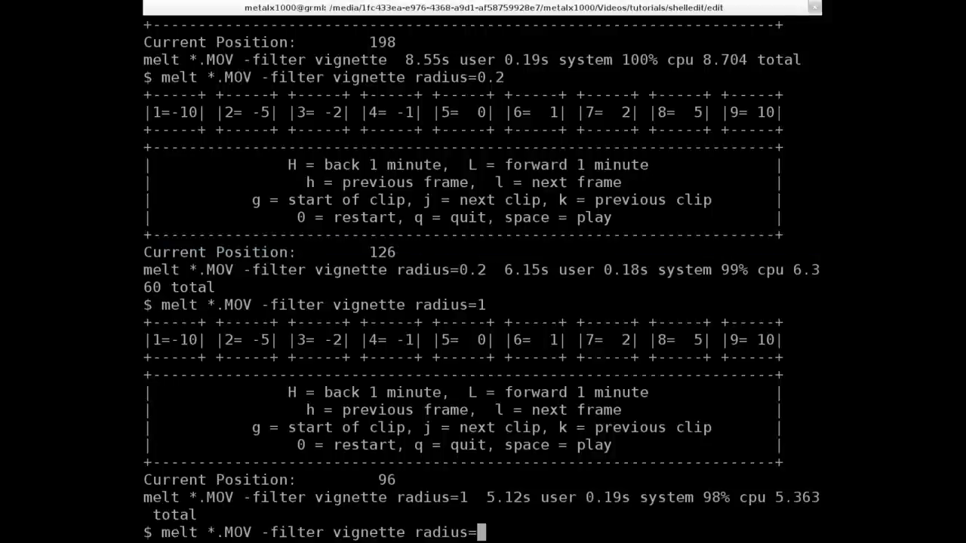
text(.55)
key(Return)
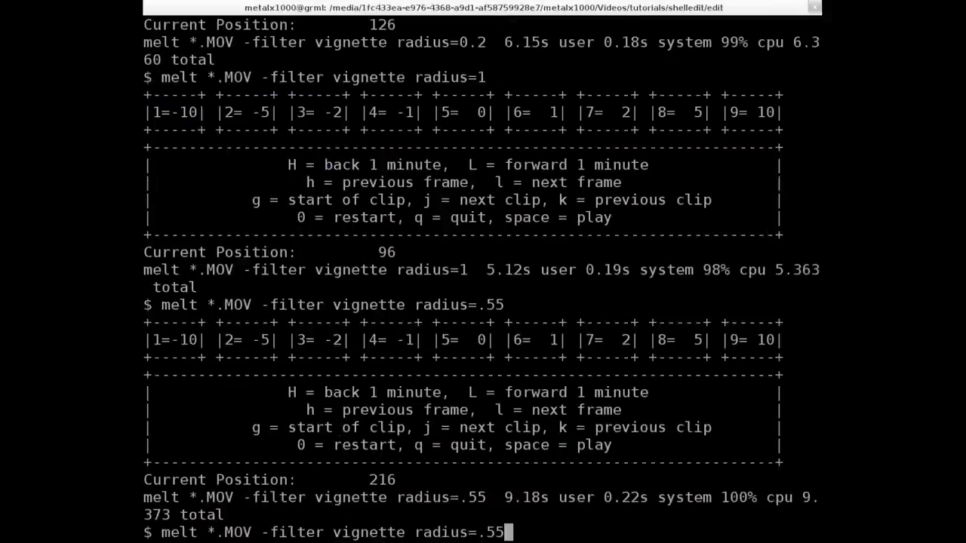
Step: Replace the radius setting with vignette smooth=4, play the preview, and close the player
key(BackSpace)
key(BackSpace)
key(BackSpace)
key(BackSpace)
key(BackSpace)
key(BackSpace)
key(BackSpace)
key(BackSpace)
key(BackSpace)
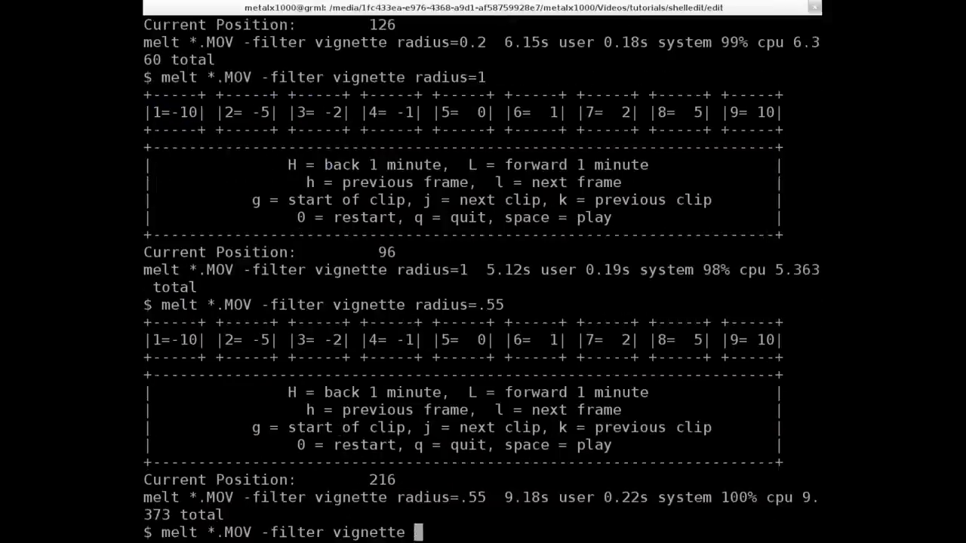
text(smooth=)
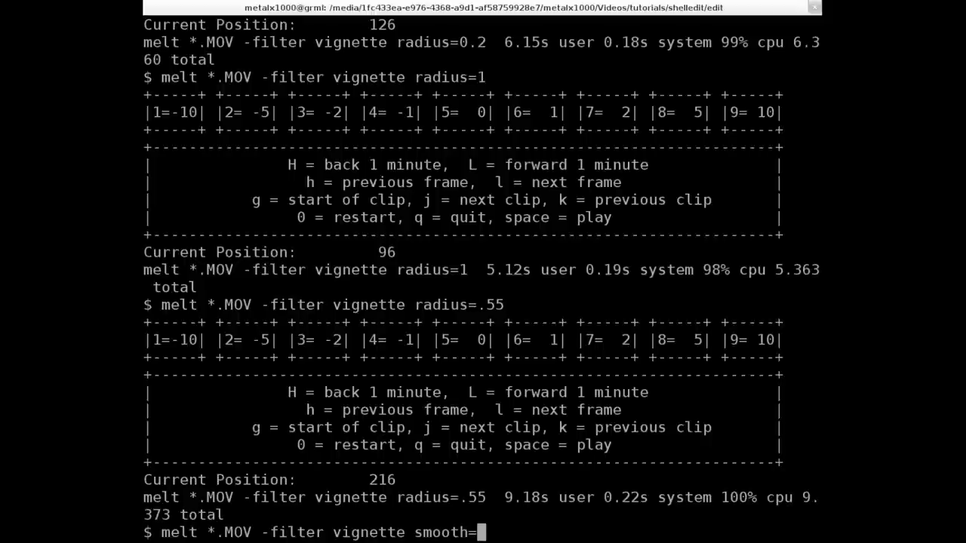
text(4)
key(Return)
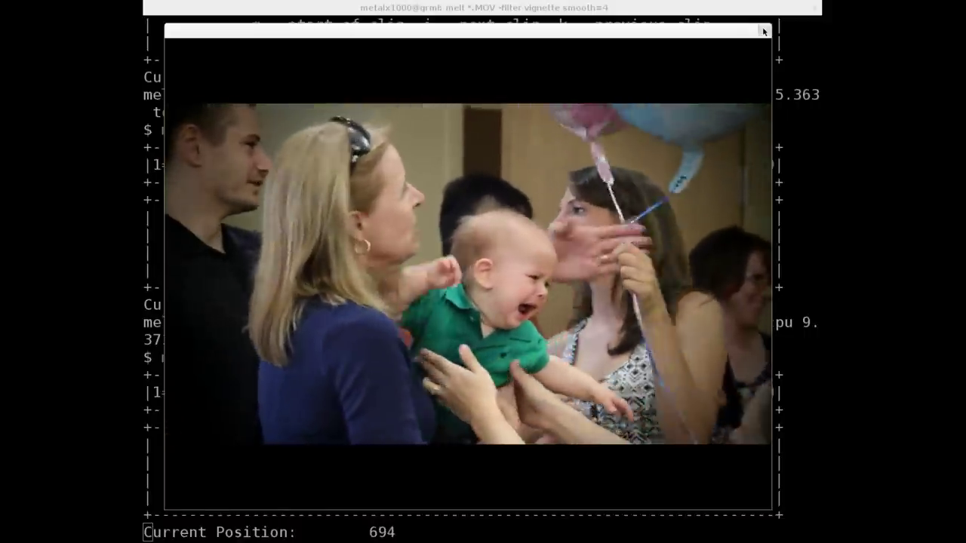
click(764, 31)
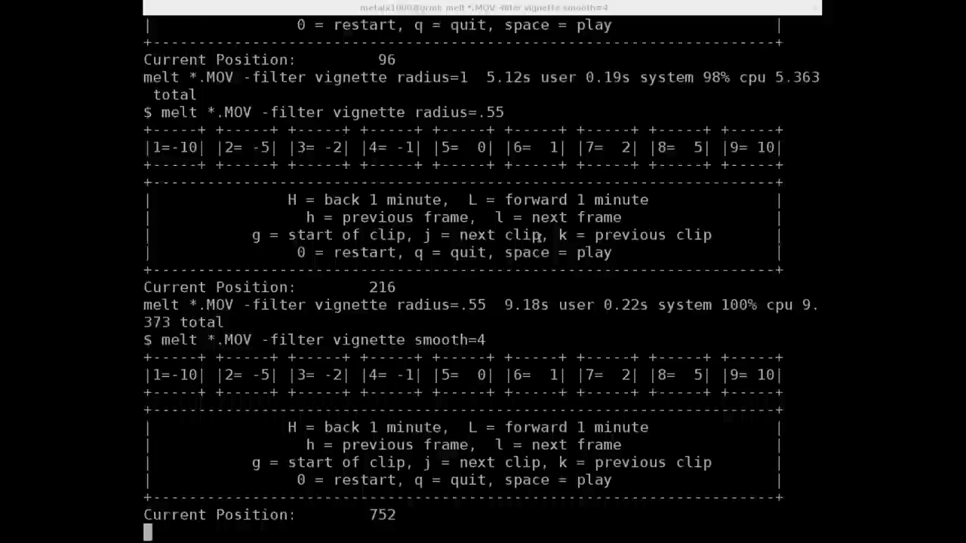
Step: Append -filter greyscale to the vignette smooth=4 command, preview it, and close the player
key(Up)
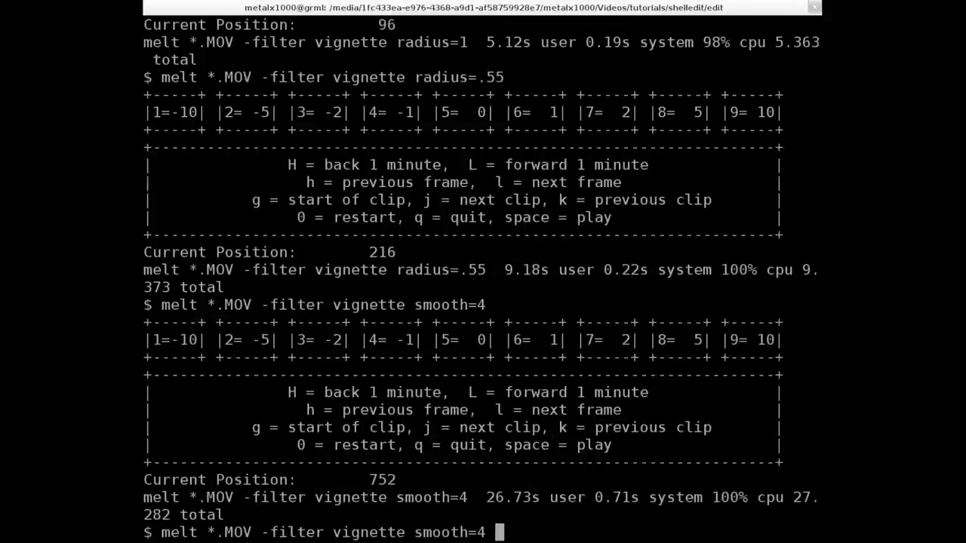
text(-filter )
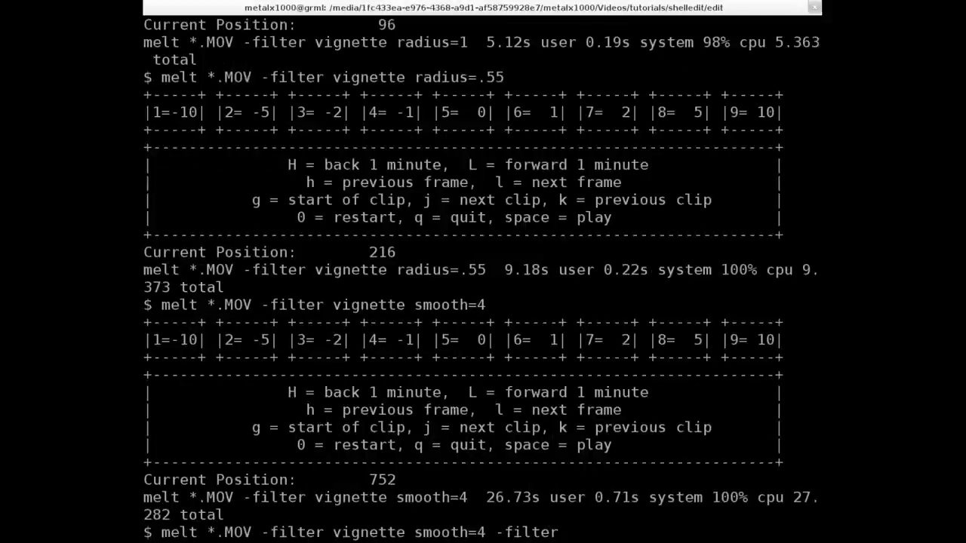
text(greysca)
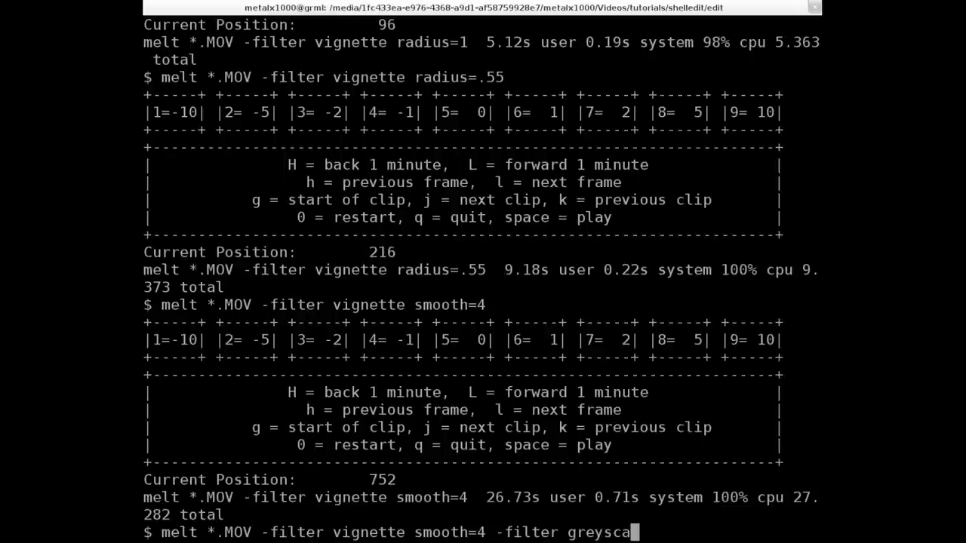
text(le)
key(Return)
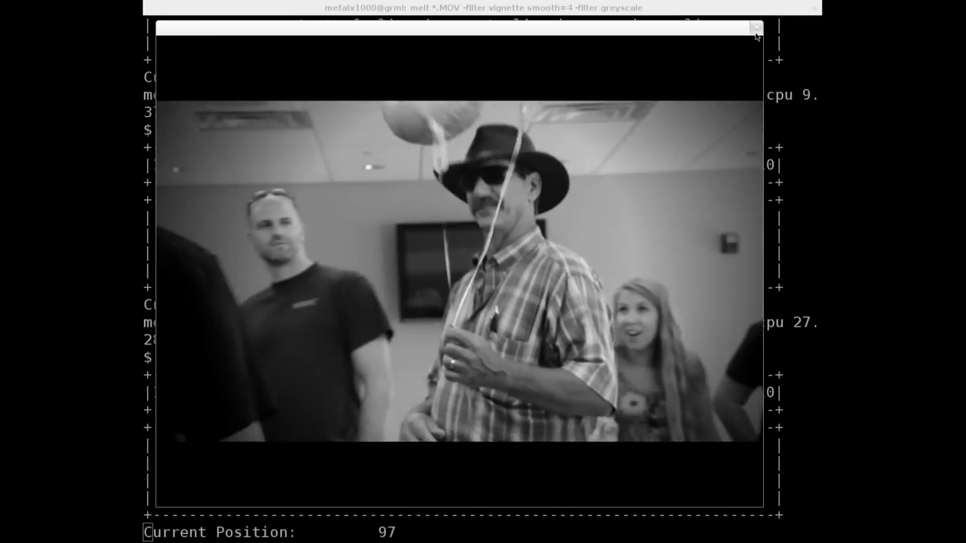
click(756, 29)
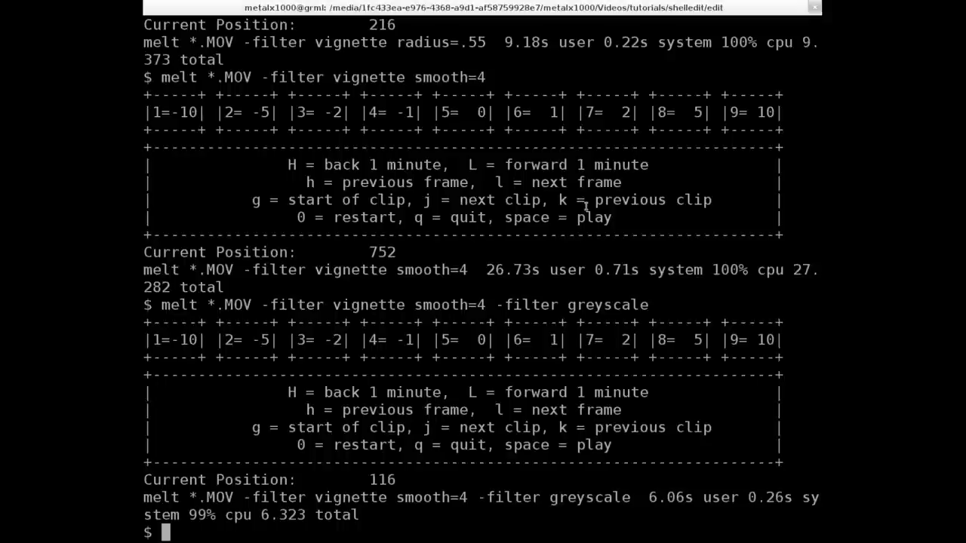
Step: Append -filter grain to that command and run the preview again
key(Up)
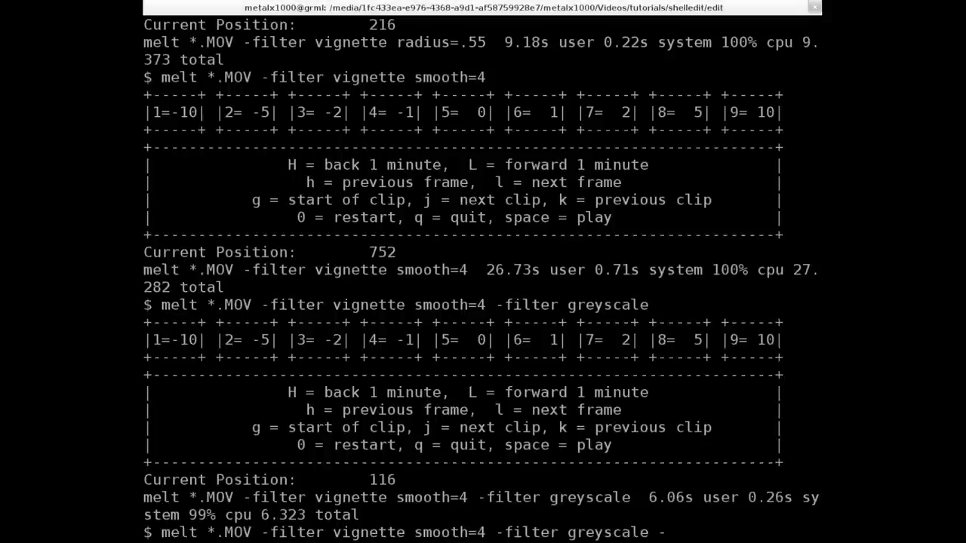
text(-filter gr)
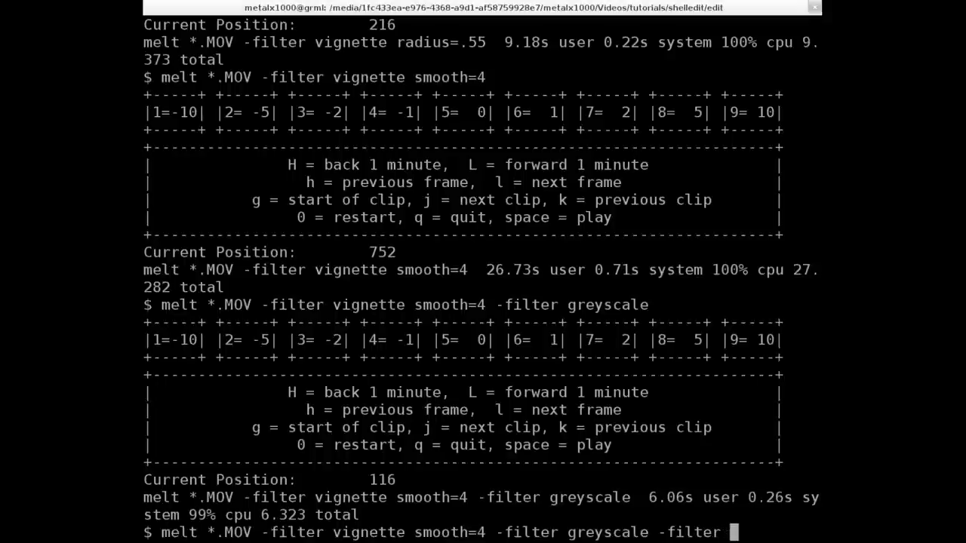
text(ain)
key(Return)
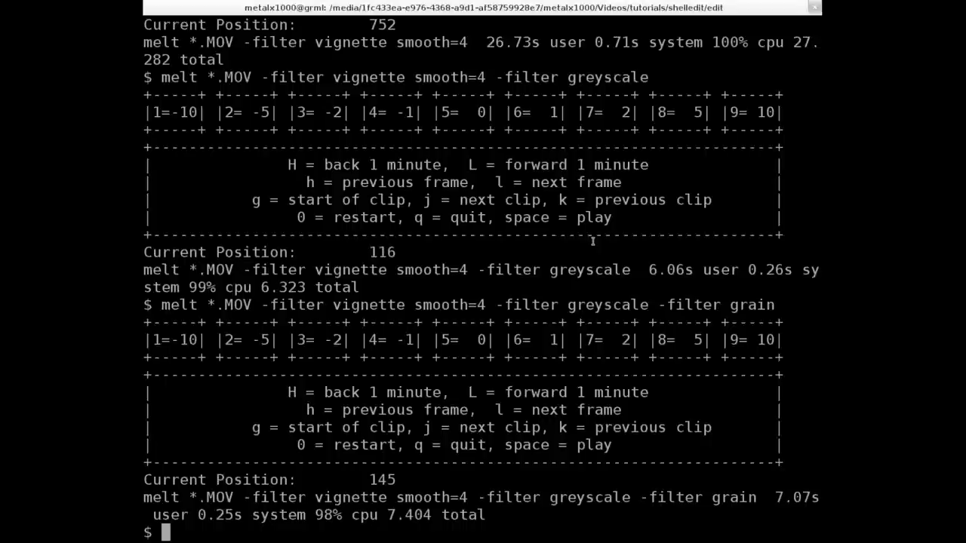
Step: Append -filter oldfilm to the grain command, play the four-filter preview, and close it
key(Up)
text(-filt)
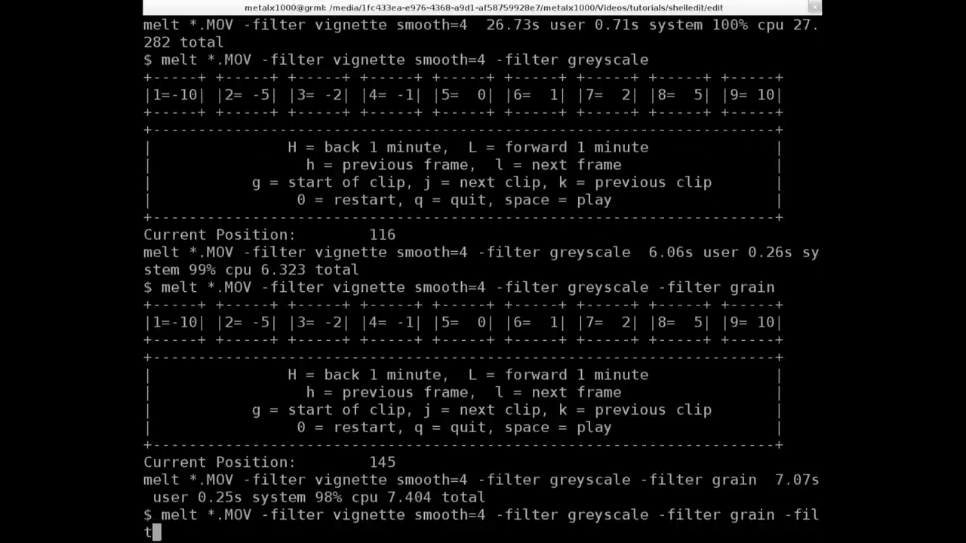
text(er old)
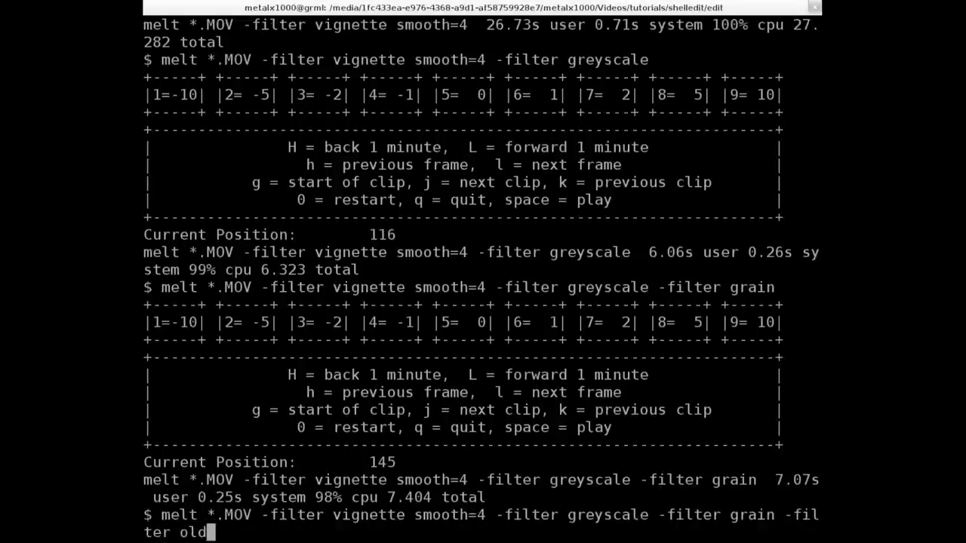
text(film)
key(Return)
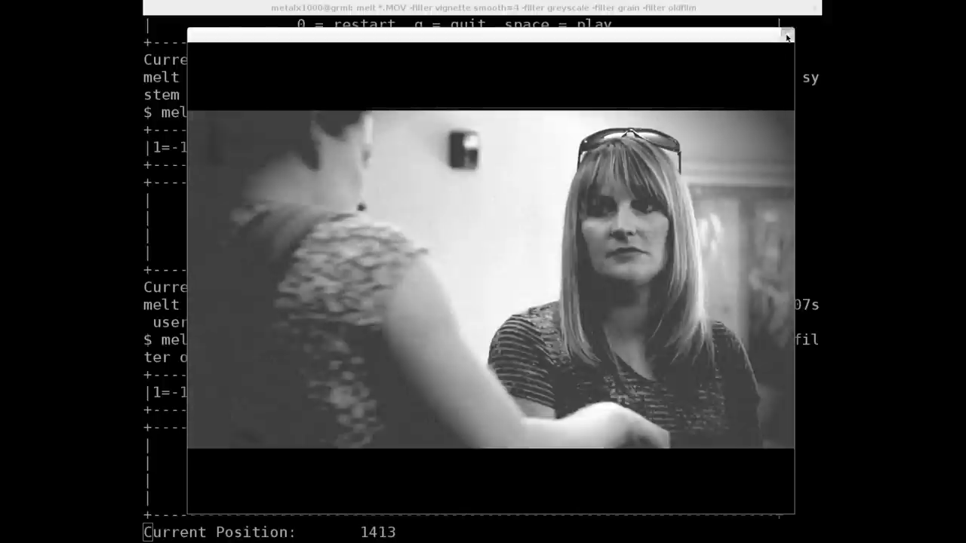
click(788, 37)
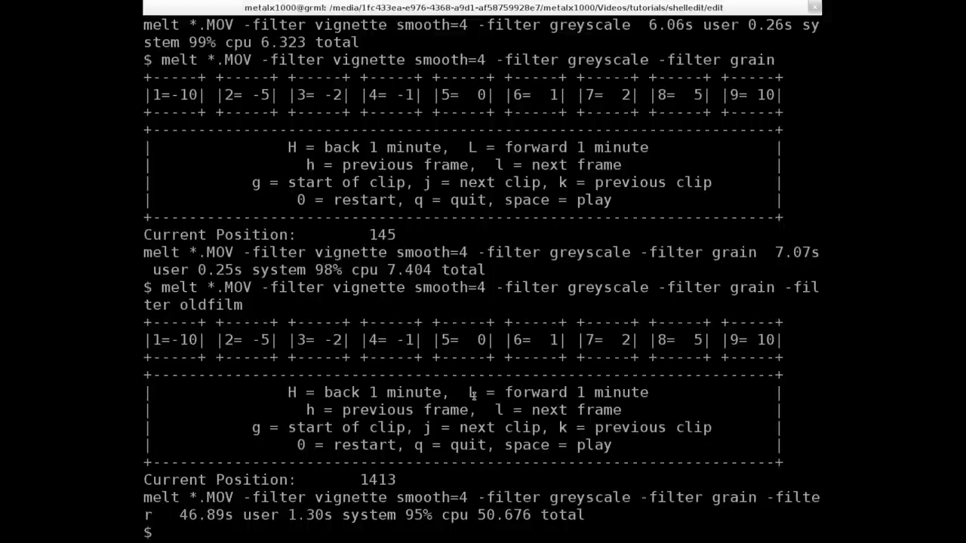
Step: Recall the four-filter command on a cleared screen and highlight melt, *.MOV, oldfilm and smooth=4
key(Up)
key(ctrl+l)
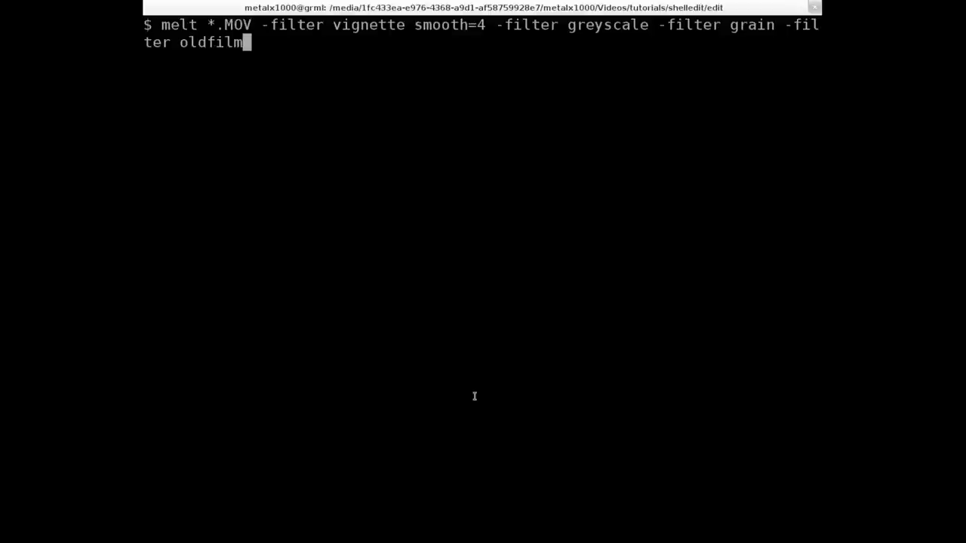
double_click(178, 27)
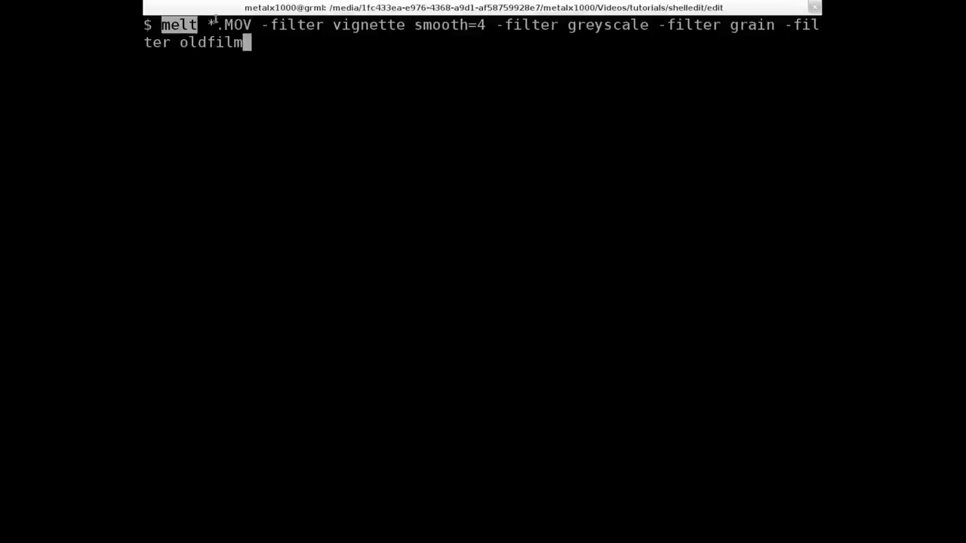
drag(211, 25, 770, 28)
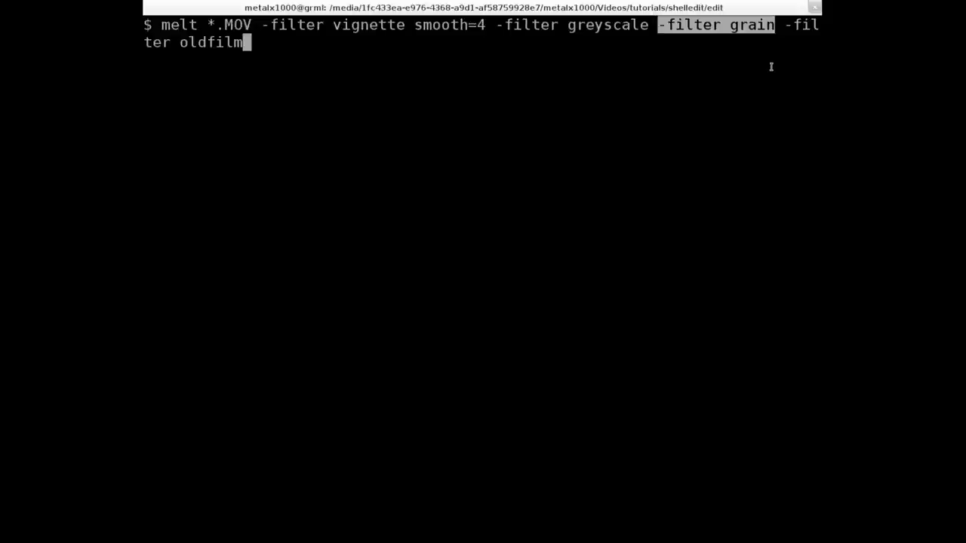
click(788, 26)
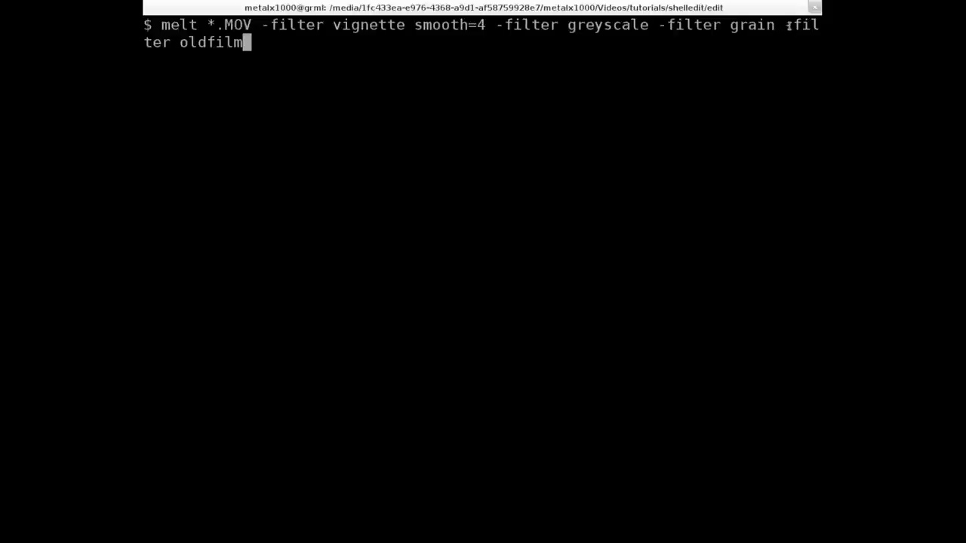
drag(788, 26, 173, 42)
double_click(207, 43)
click(332, 118)
drag(416, 25, 493, 27)
click(485, 60)
Step: Add '-consumer avformat:oldfilm1.avi vcodec=libxvid b=5000k' to the four-filter command and run it
text(-comsu)
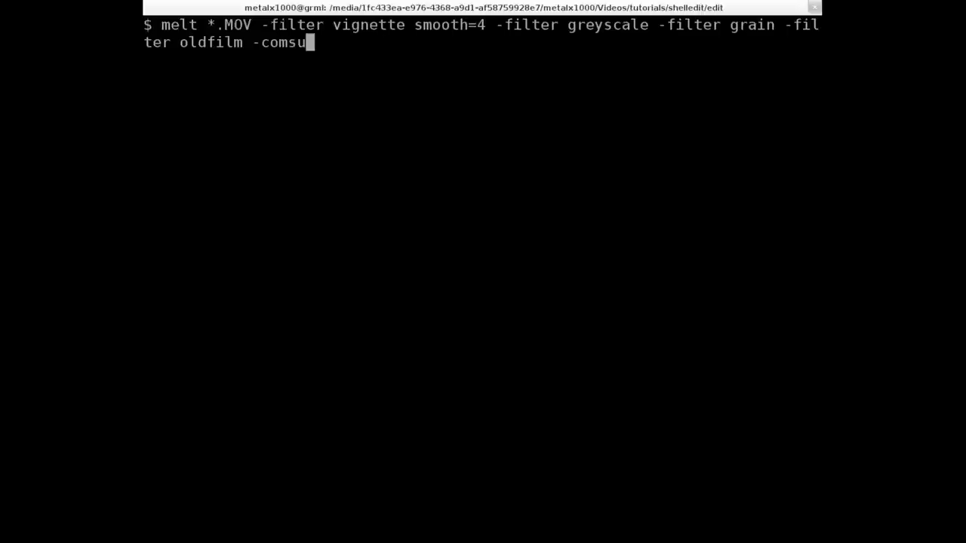
key(Left)
key(BackSpace)
key(BackSpace)
text(nsimer)
key(BackSpace)
key(BackSpace)
key(BackSpace)
text(mer avformt)
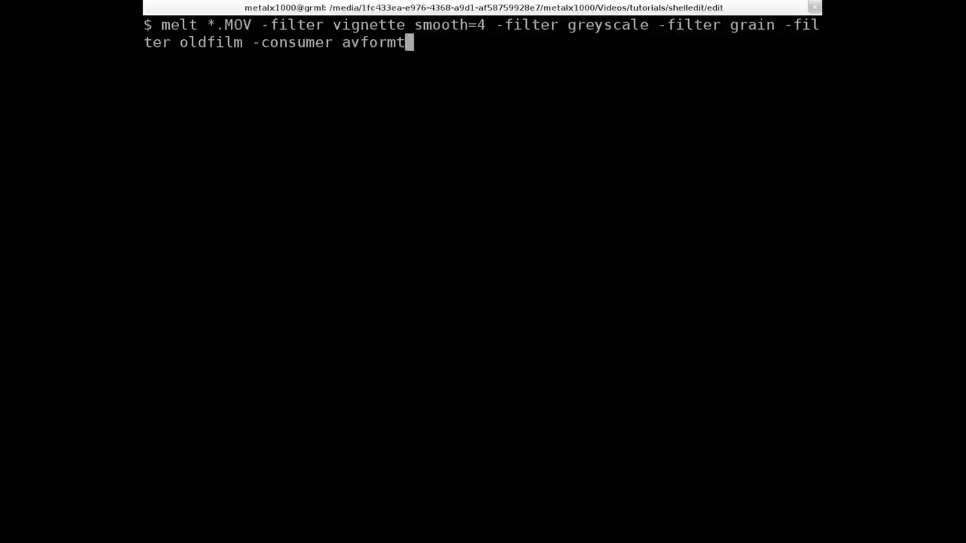
key(BackSpace)
text(at:)
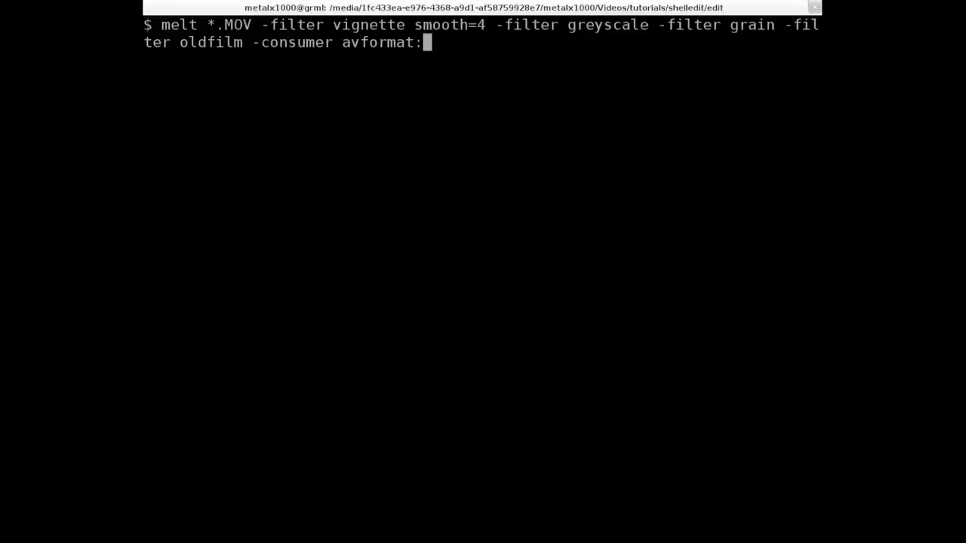
text(oldfilm)
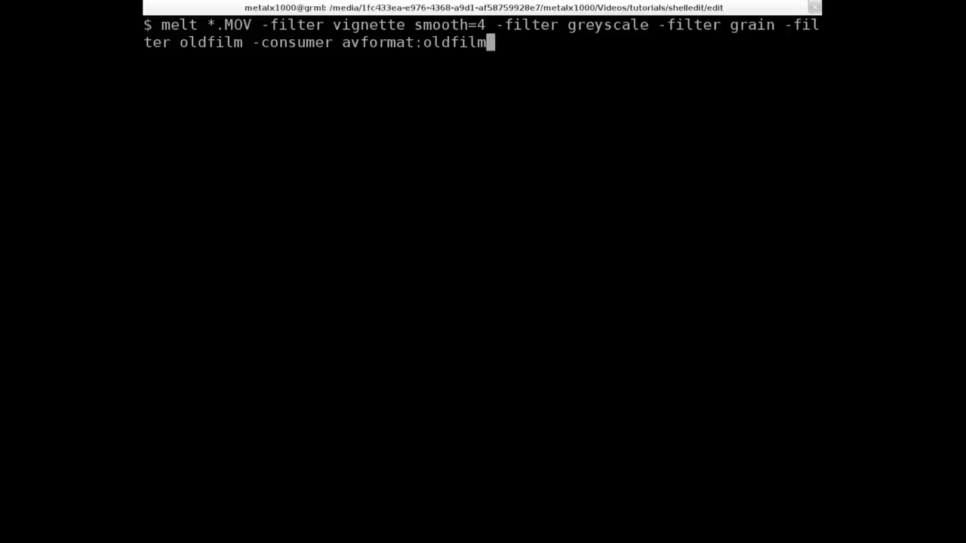
text(1.avi vcodec)
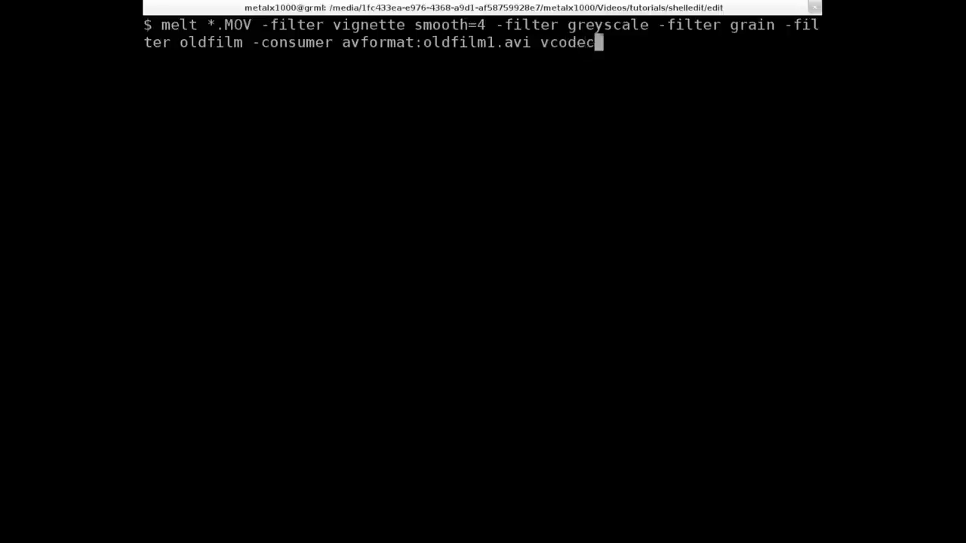
text(=libxvid b)
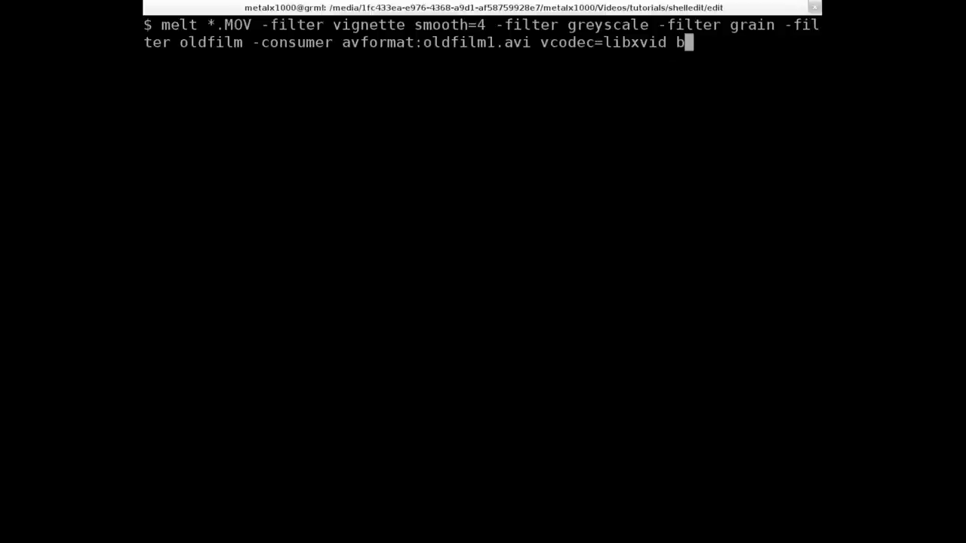
text(=5000k)
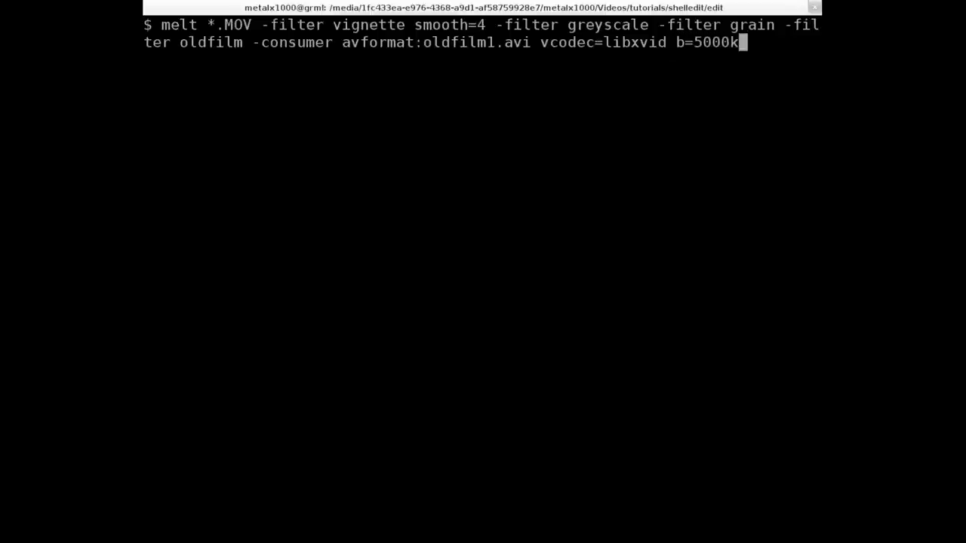
key(Return)
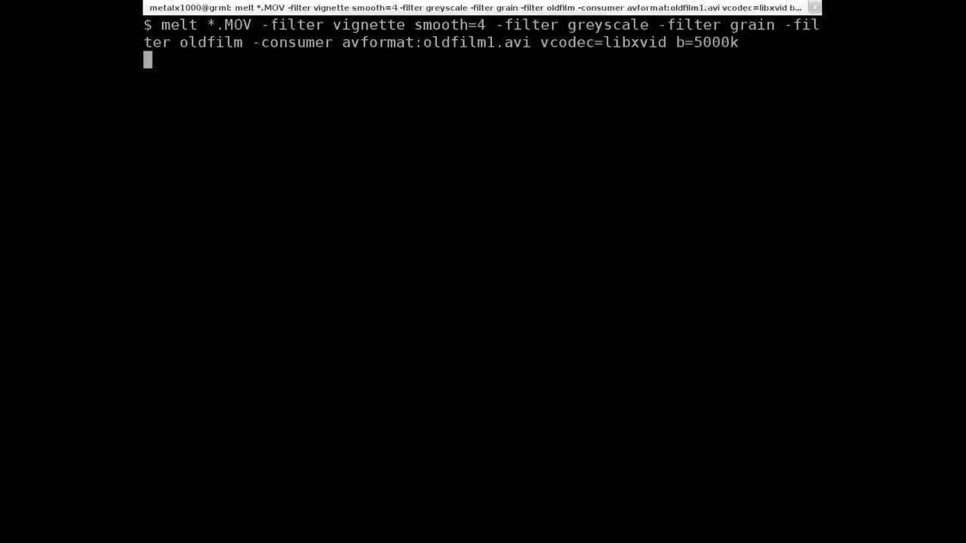